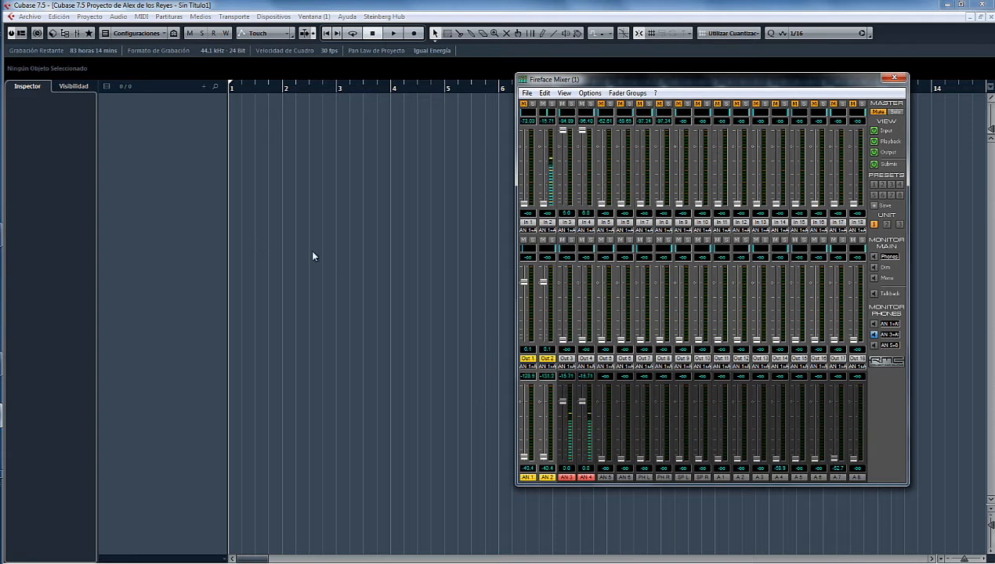
Add one instrument track loaded with the Spire x64 synth from the Reveal Sound instruments
left_click(163, 180)
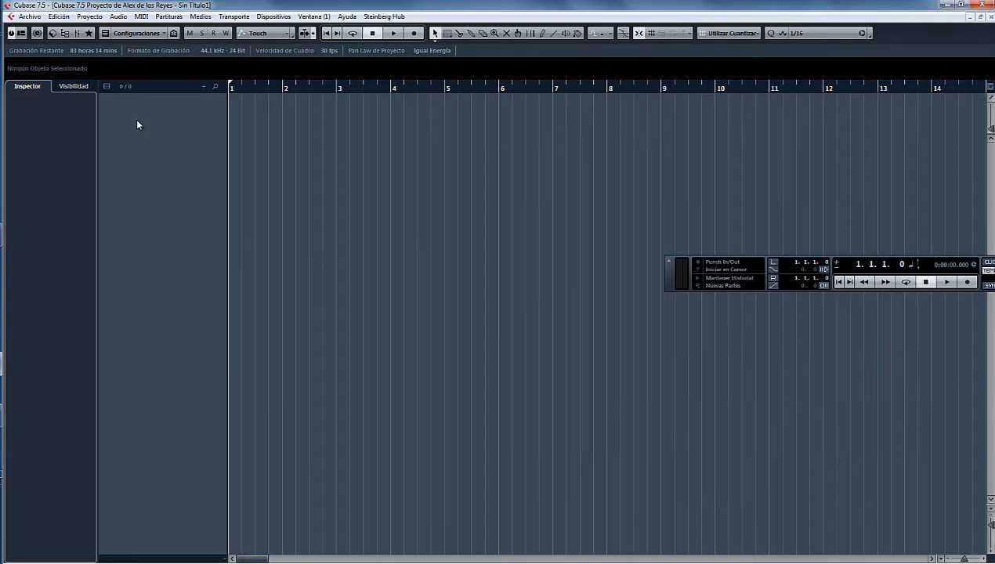
right_click(148, 133)
left_click(168, 152)
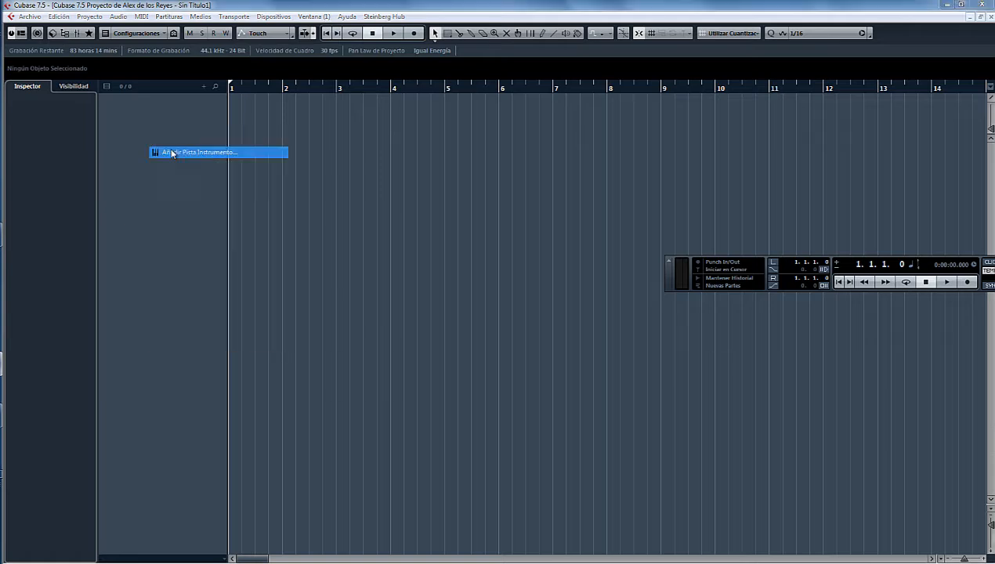
left_click_drag(320, 88, 359, 118)
left_click(361, 146)
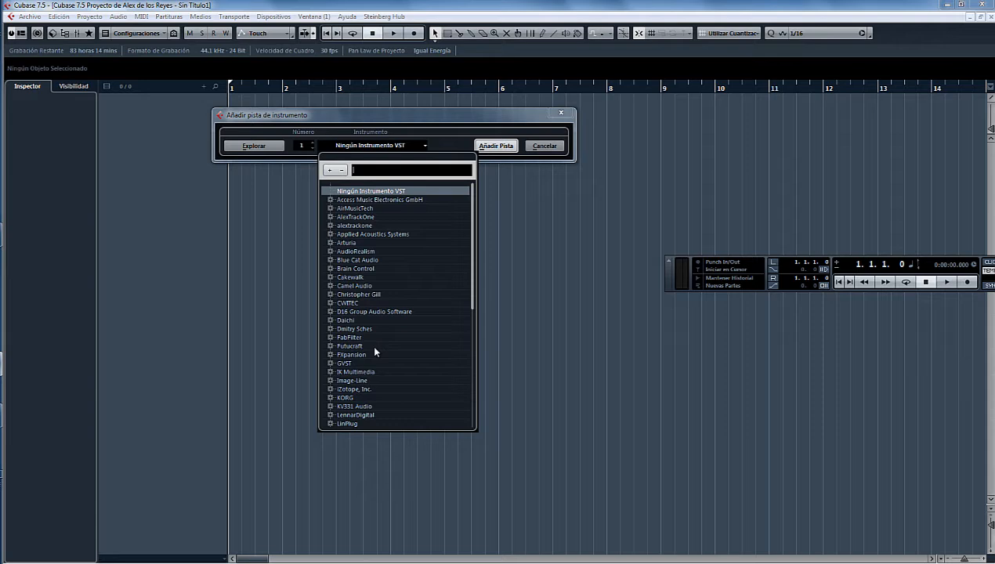
scroll(343, 342, "down", 8)
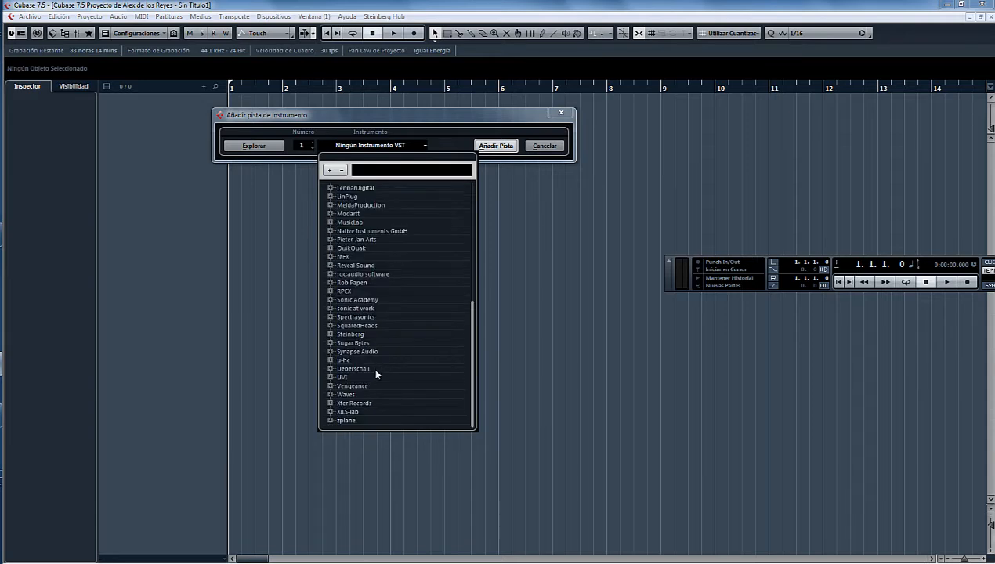
left_click(328, 268)
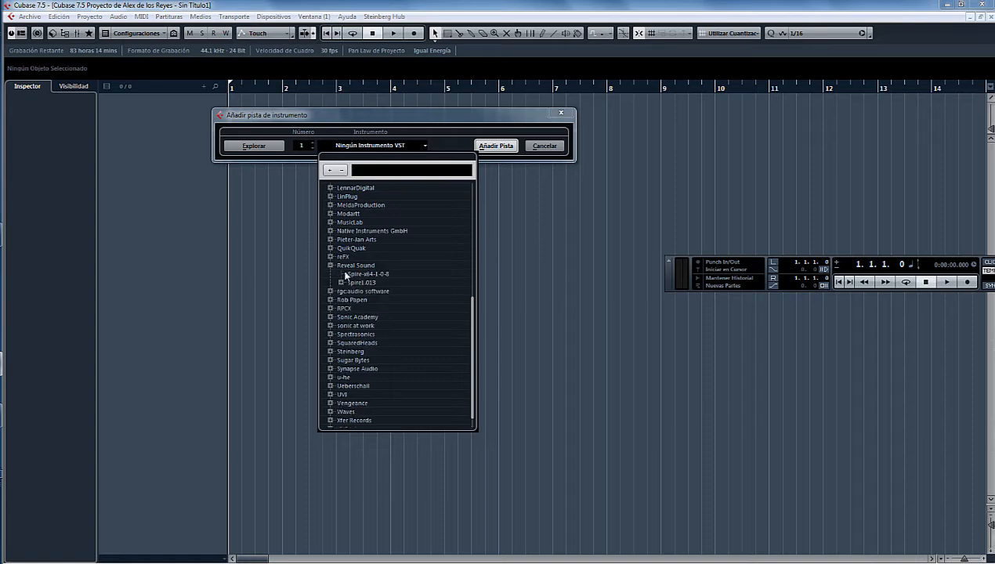
left_click(356, 282)
left_click(496, 146)
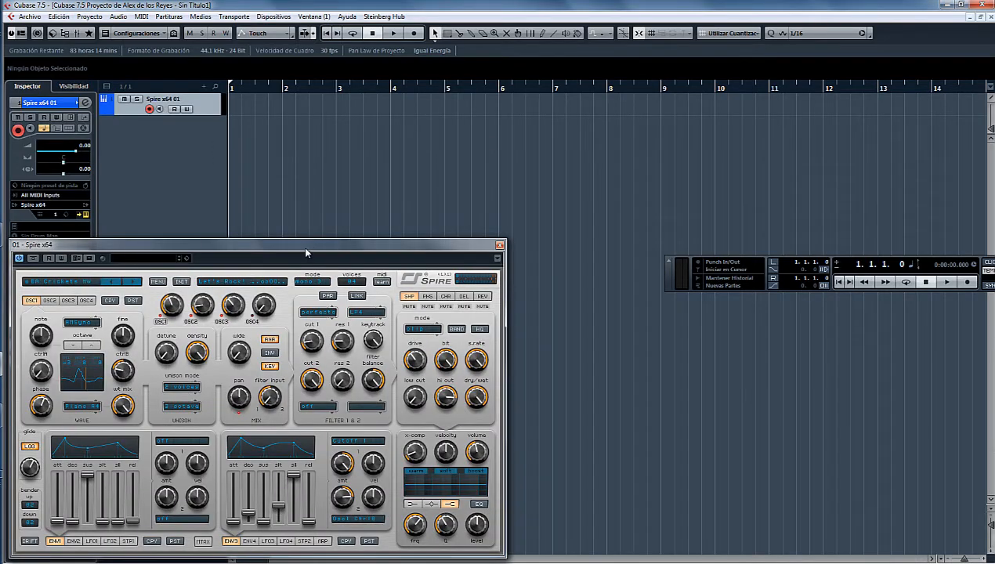
Move the Spire window over the arrangement area and check the processing load in VST Performance
left_click_drag(305, 252, 625, 113)
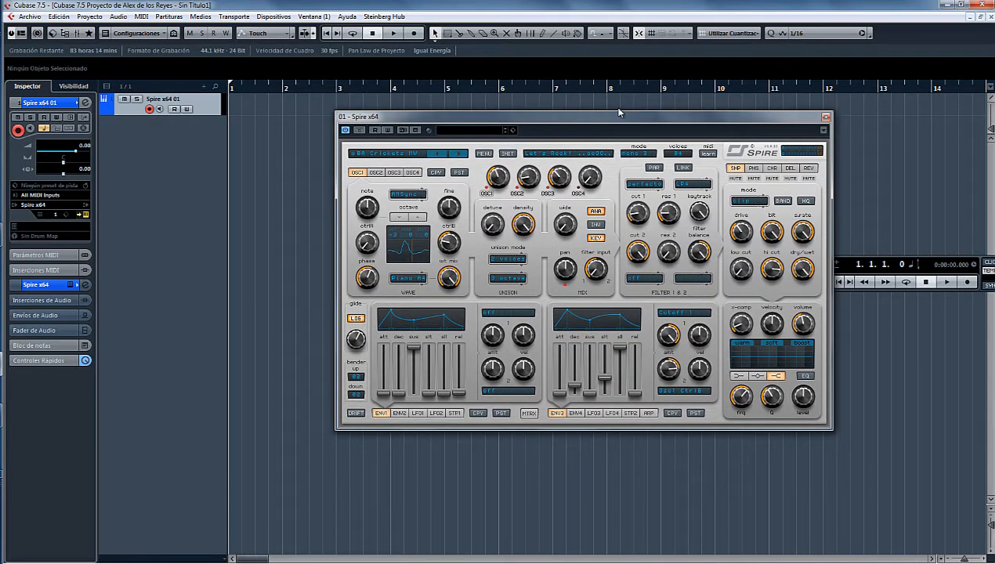
key("F12")
left_click_drag(362, 324, 172, 452)
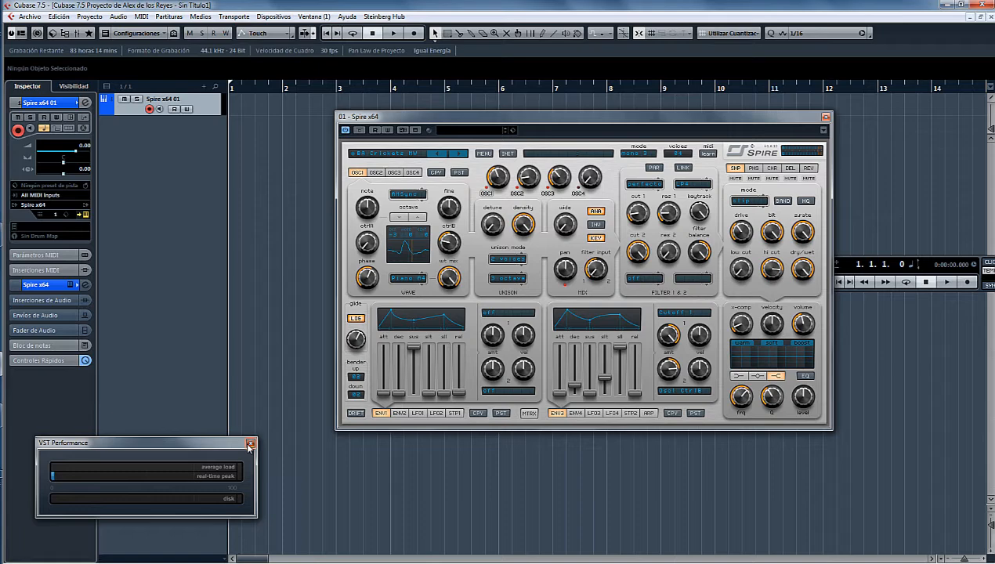
left_click(249, 445)
Reset the Spire synth to its init patch and reposition its window over the arrangement area
left_click_drag(498, 118, 535, 118)
left_click(477, 150)
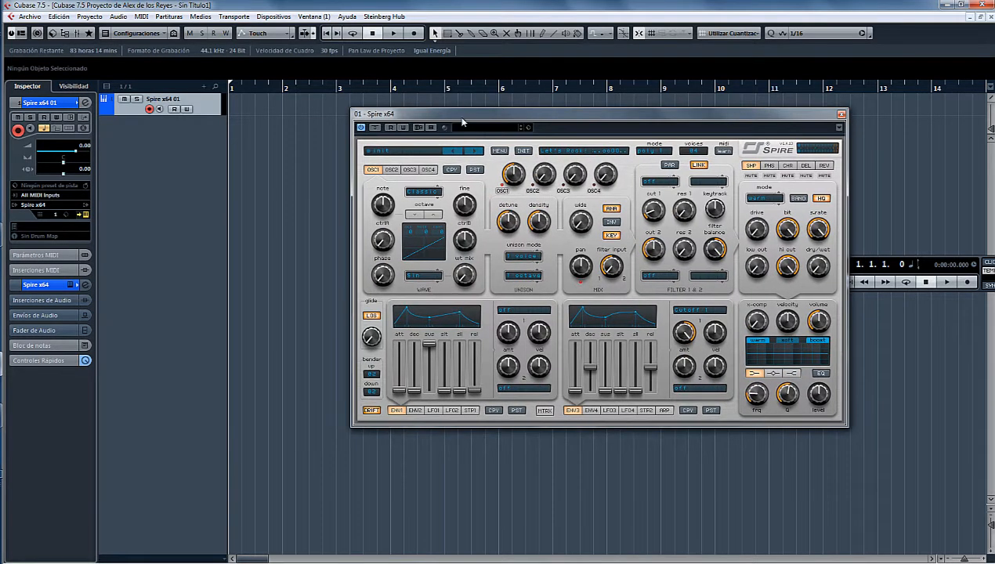
left_click_drag(439, 115, 403, 108)
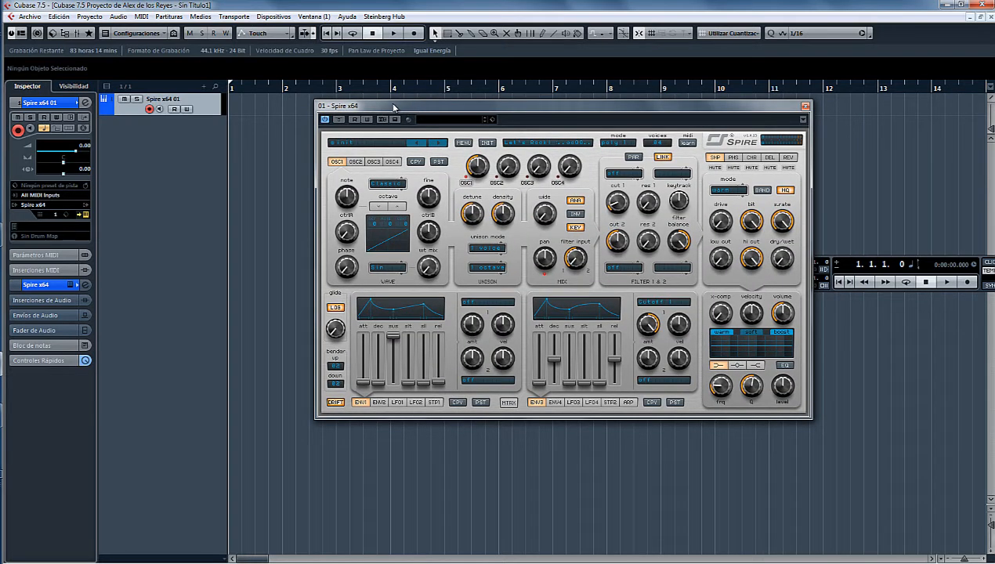
Duplicate the Spire x64 track twice, colouring the first copy lime green and the second copy teal
right_click(128, 104)
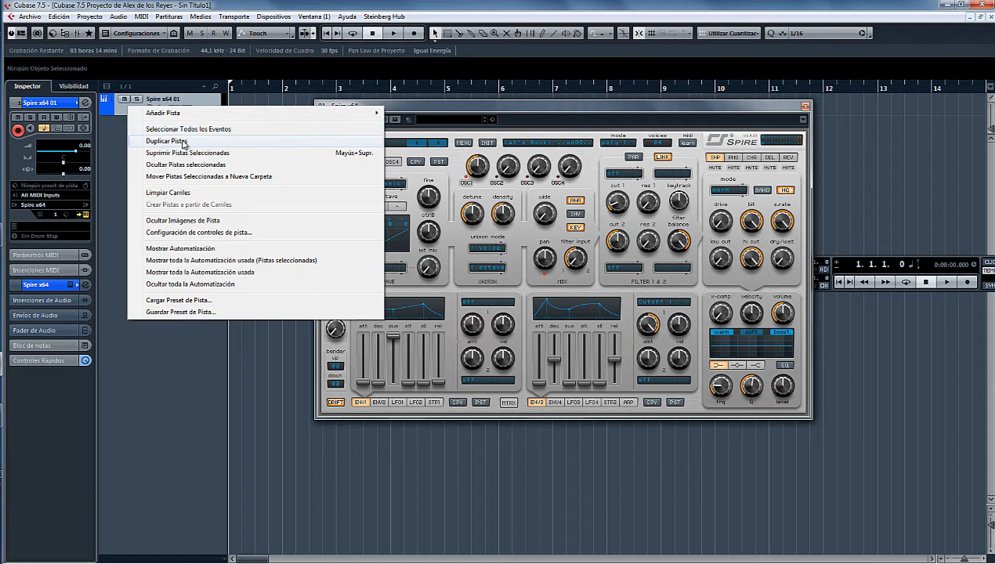
left_click(187, 141)
right_click(130, 131)
left_click(173, 169)
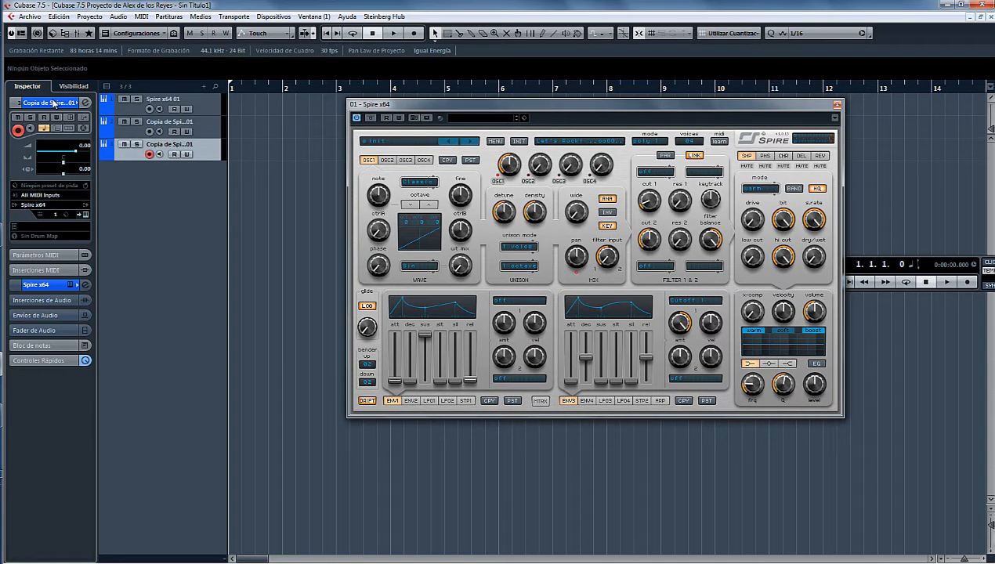
left_click(125, 133)
scroll(60, 107, "up", 4)
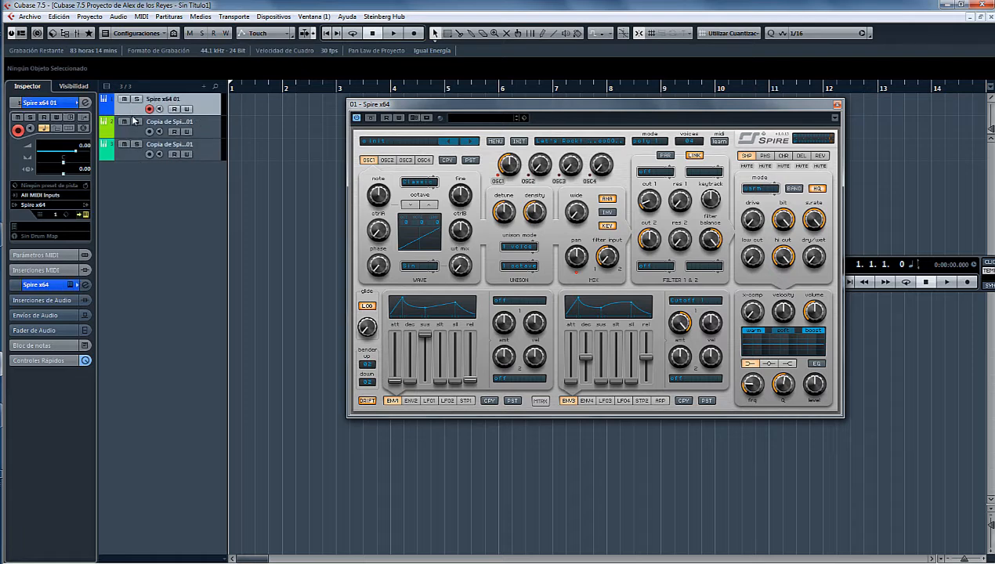
Increase the height of all three Spire tracks until each one shows its Spire x64 instrument slot
left_click_drag(139, 116, 134, 322)
left_click(137, 176)
left_click(139, 277)
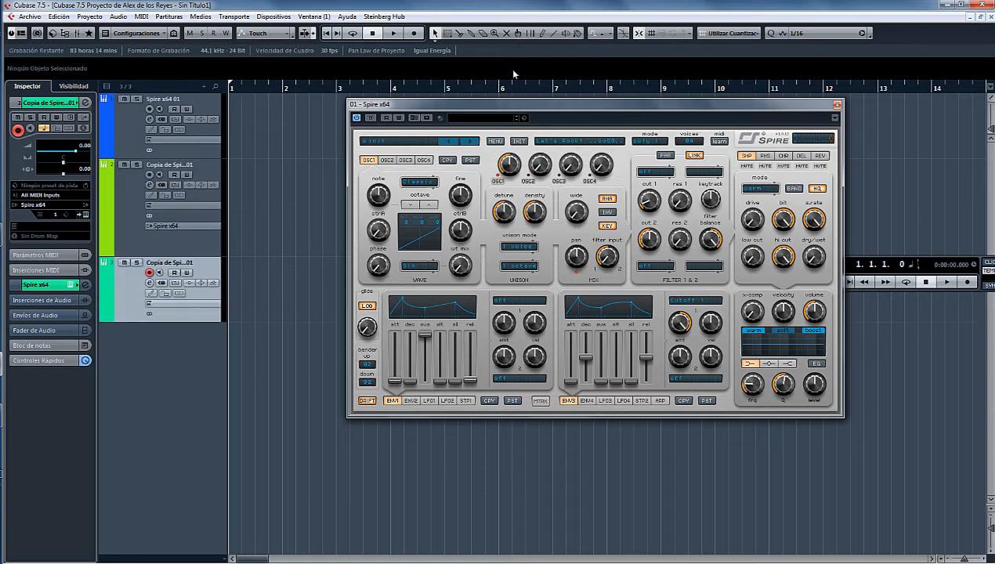
mouse_move(489, 104)
left_mouse_down()
mouse_move(425, 109)
mouse_move(497, 109)
left_mouse_up()
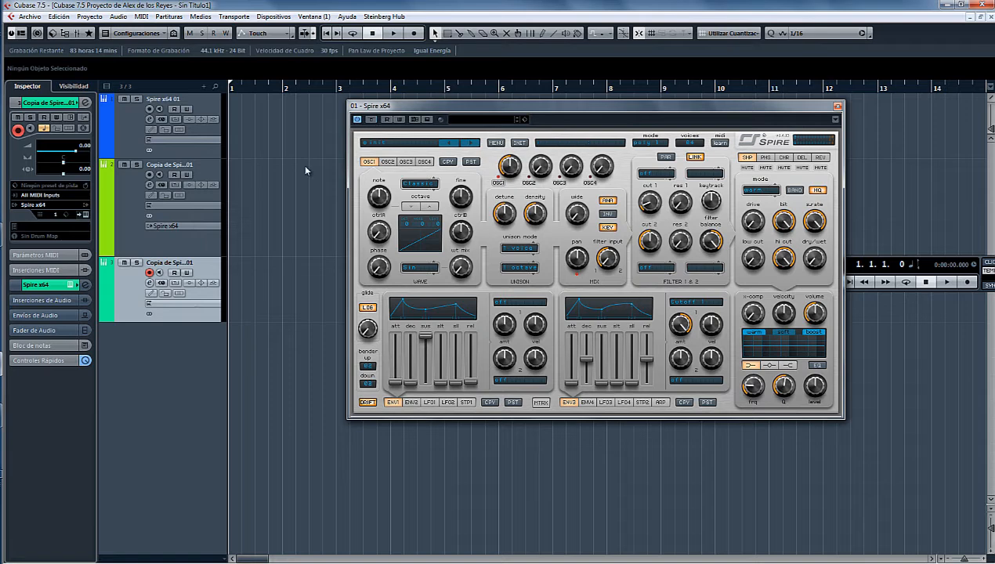
left_click_drag(188, 159, 188, 219)
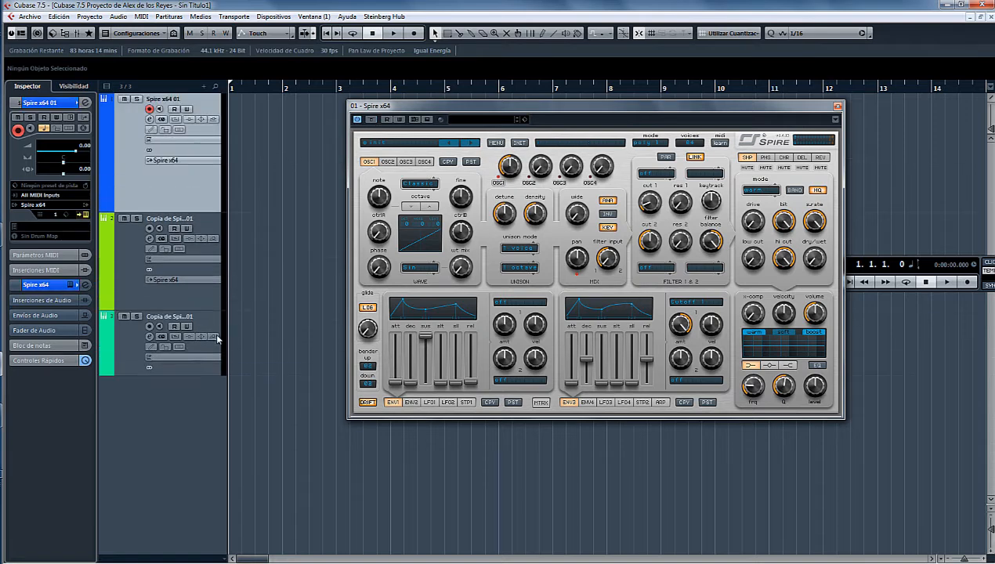
left_click(208, 374)
left_click_drag(209, 376, 207, 408)
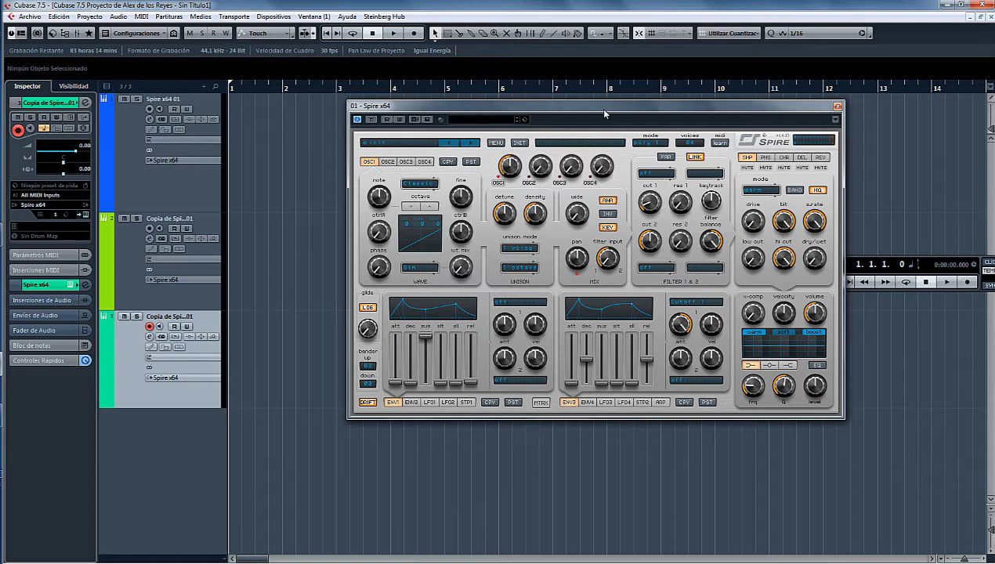
Make the first Spire track the active one and reposition the Spire window beside the track list
left_click_drag(599, 110, 588, 107)
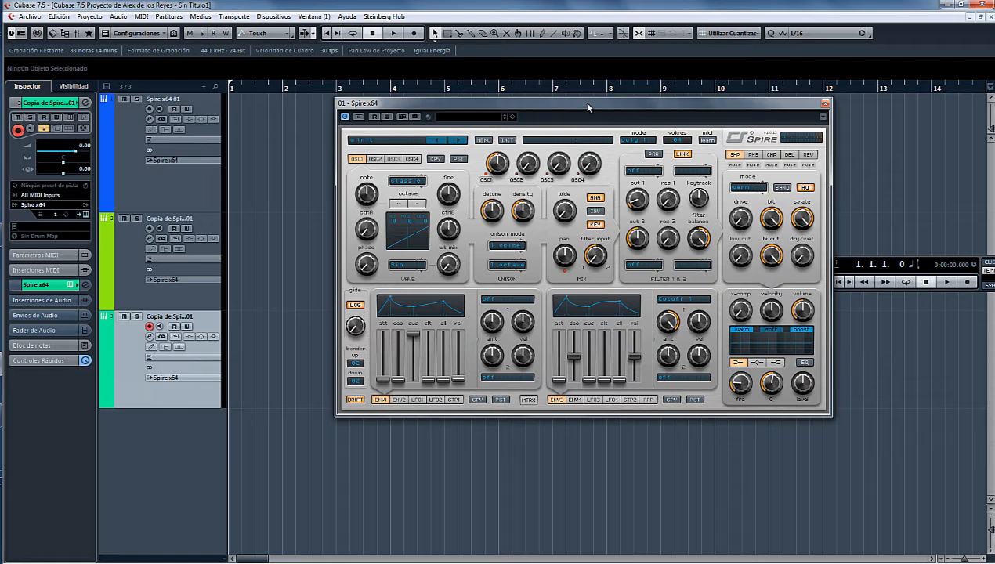
left_click(179, 192)
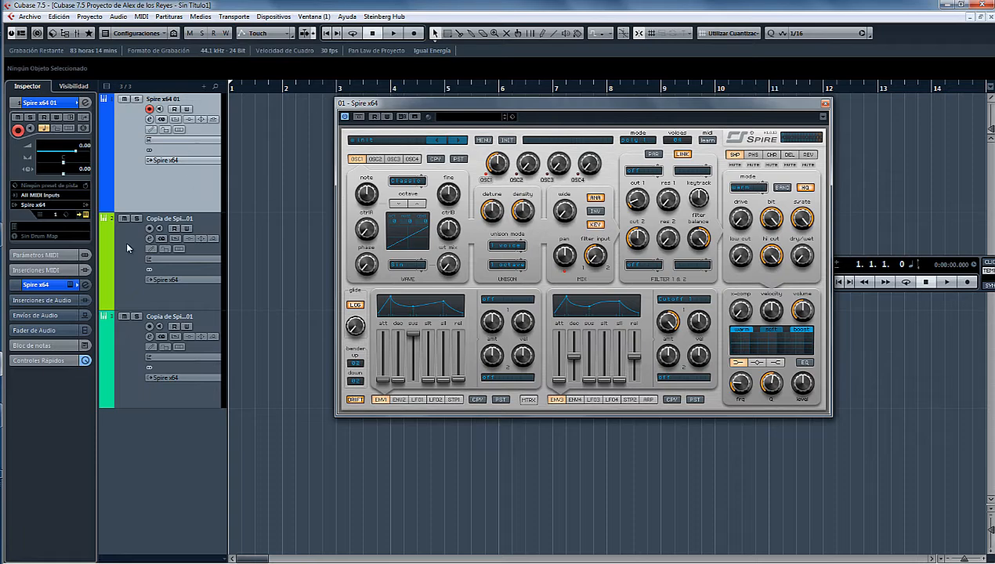
left_click_drag(491, 104, 448, 115)
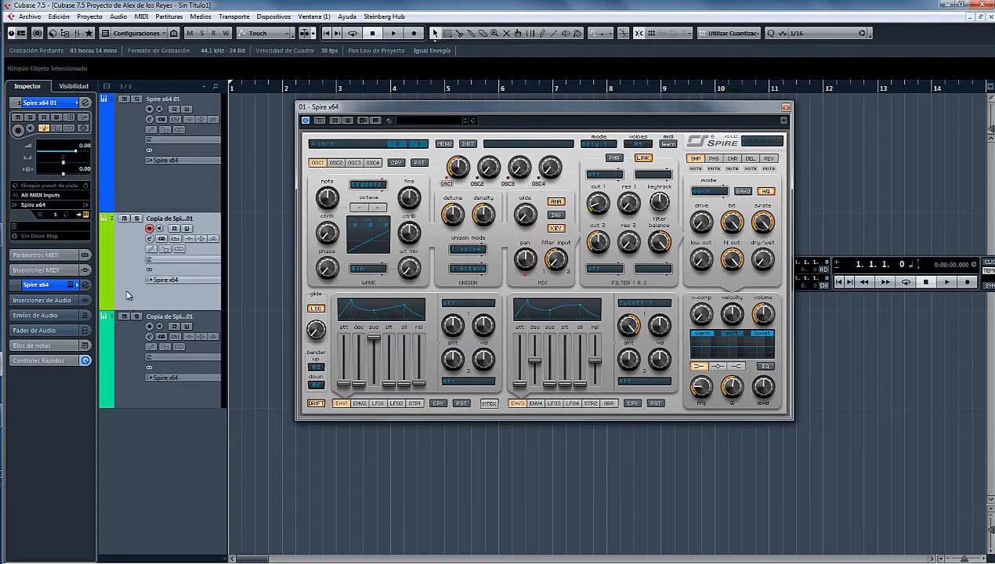
left_click(123, 357)
left_click(135, 275)
left_click(138, 202)
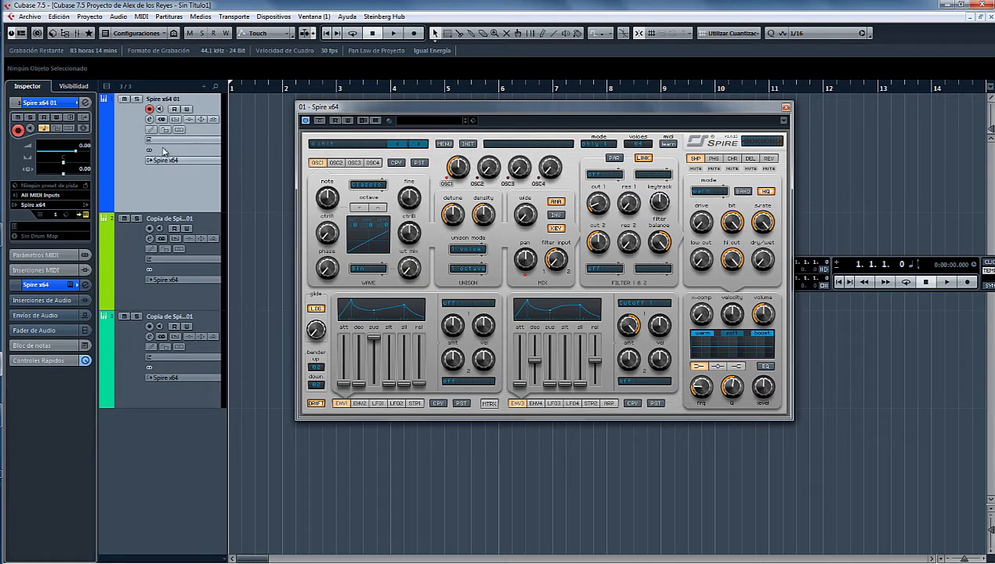
left_click(86, 214)
left_click(85, 217)
left_click_drag(423, 109, 469, 104)
left_click(454, 141)
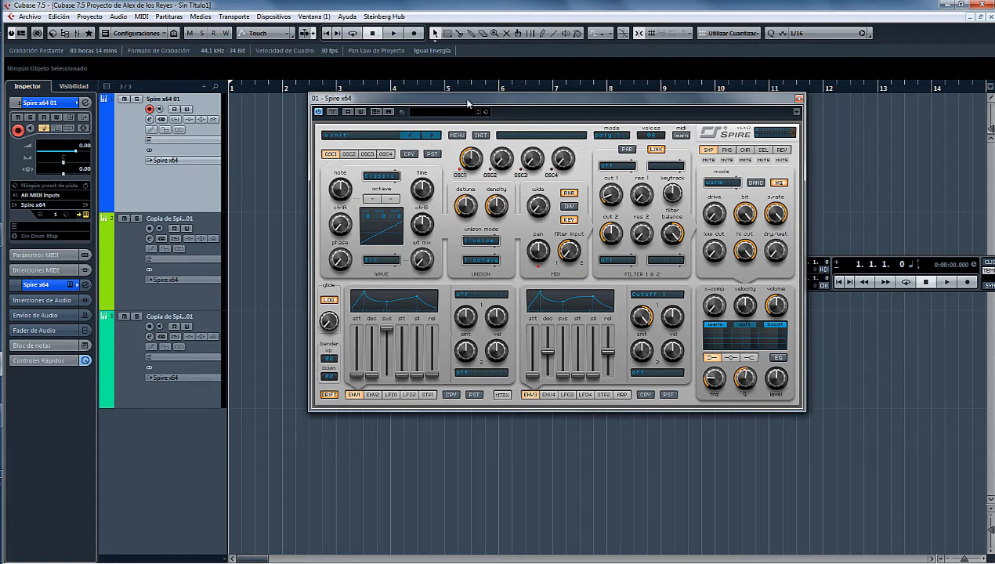
left_click_drag(467, 104, 482, 104)
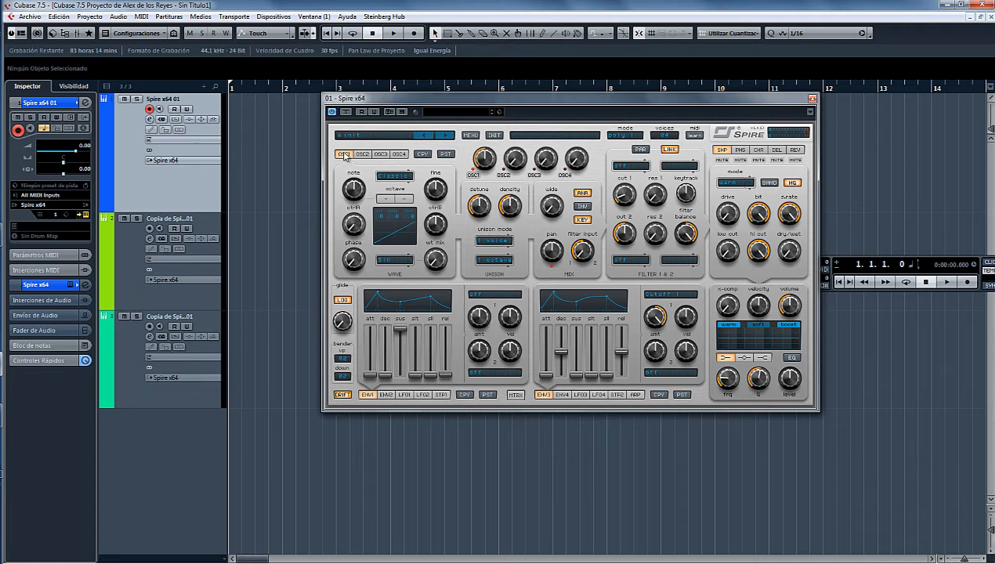
Try the unison mode of Spire's oscillator 1 at 2 voices and at 9 voices
left_click(487, 242)
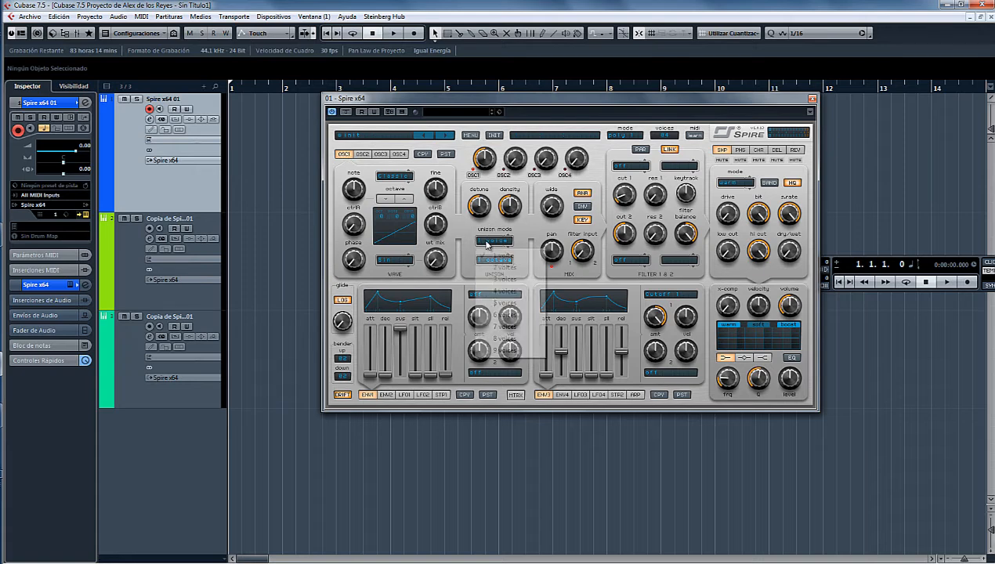
left_click(502, 268)
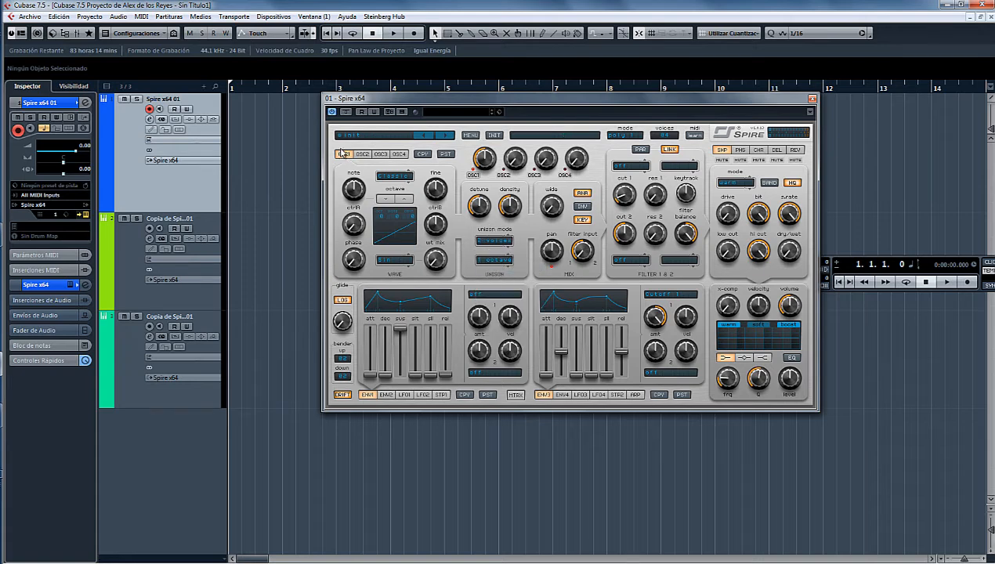
left_click(487, 242)
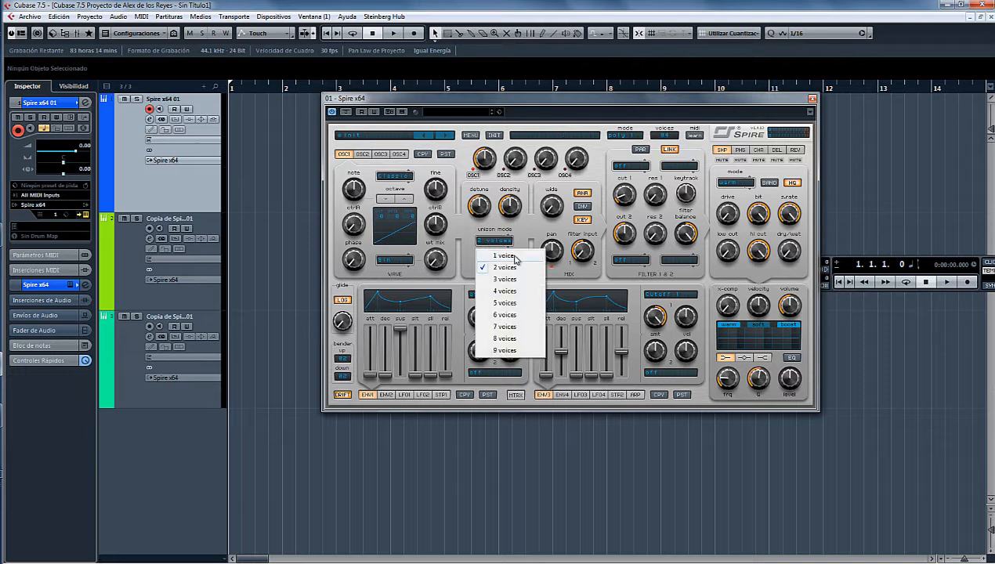
left_click(502, 351)
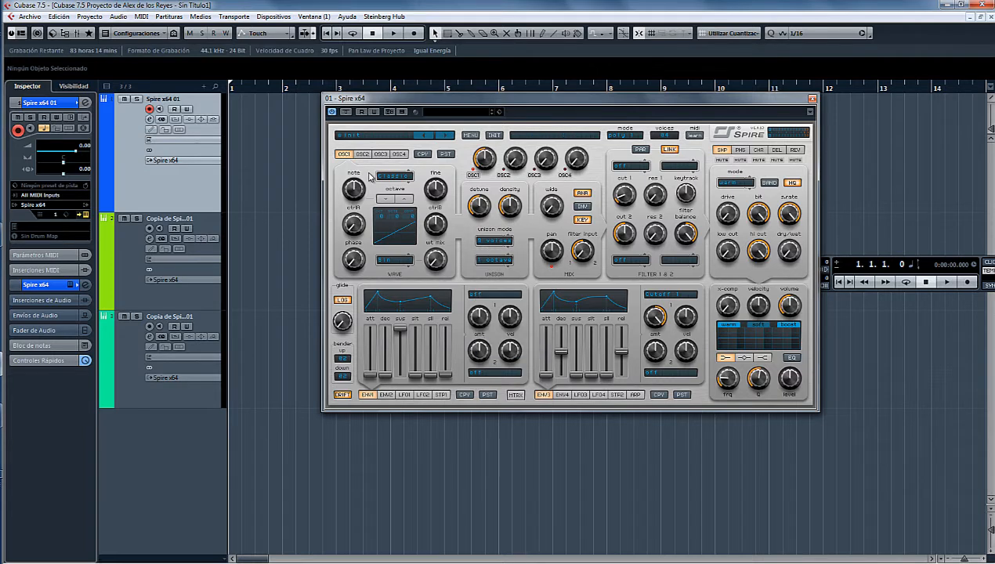
Look through the settings of oscillators 2 to 4 and examine oscillator 1's unison octave and chord options
left_click(362, 154)
left_click(380, 154)
left_click(403, 155)
left_click(361, 154)
left_click(343, 154)
left_click(493, 259)
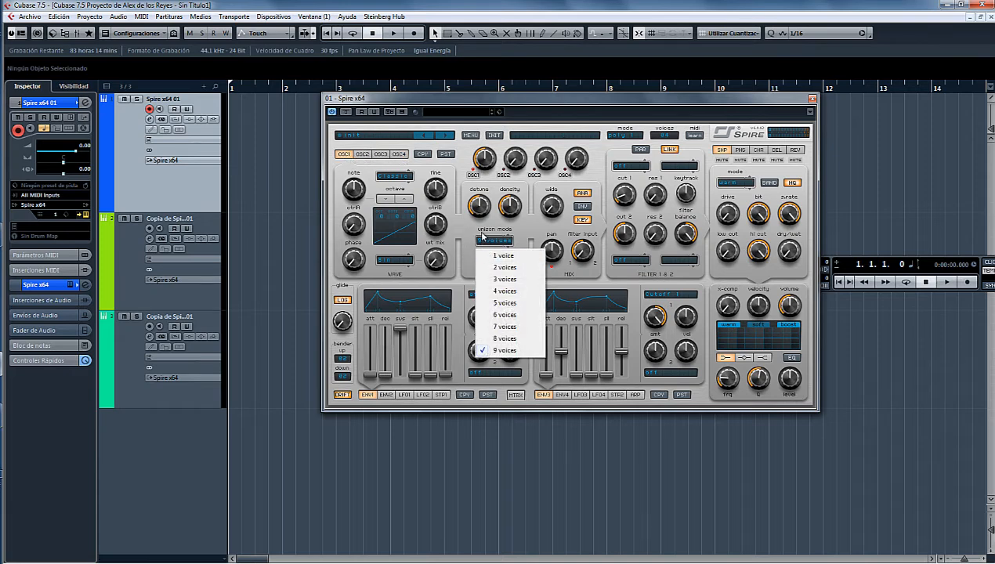
left_click(496, 264)
left_click(495, 264)
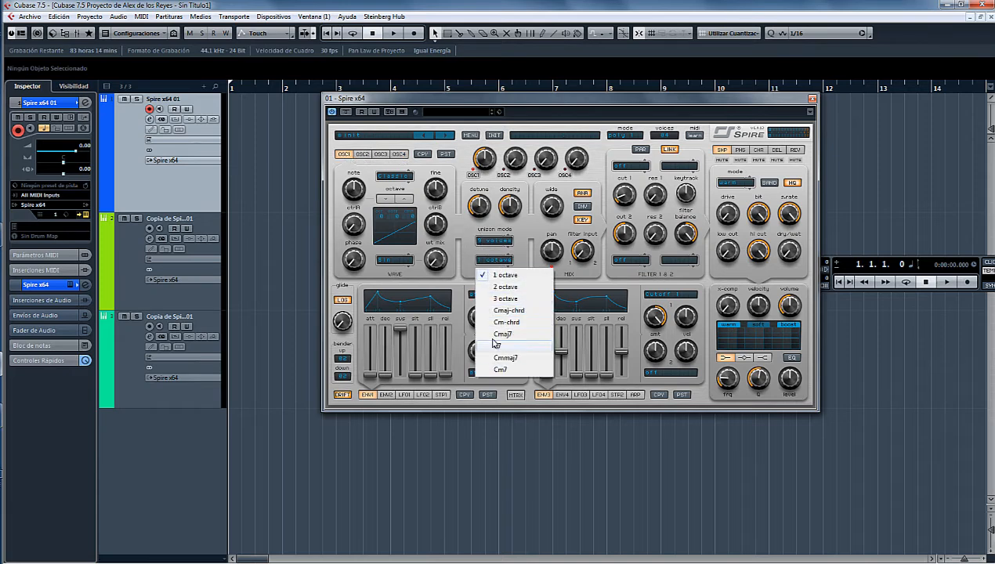
left_click(490, 249)
Set the unison mode of Spire's oscillator 1 to 1 voice
left_click(494, 240)
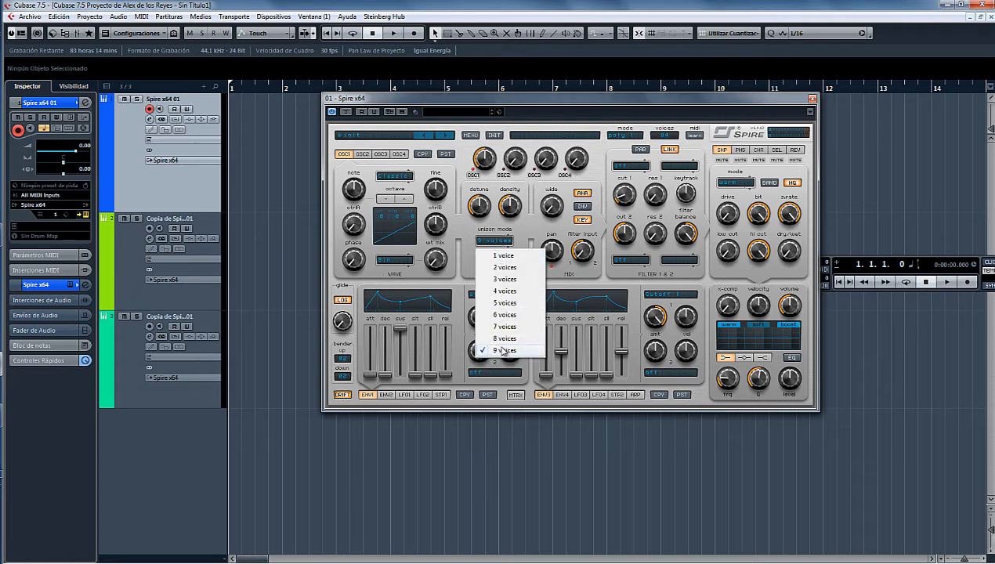
left_click(463, 243)
left_click(494, 241)
left_click(499, 256)
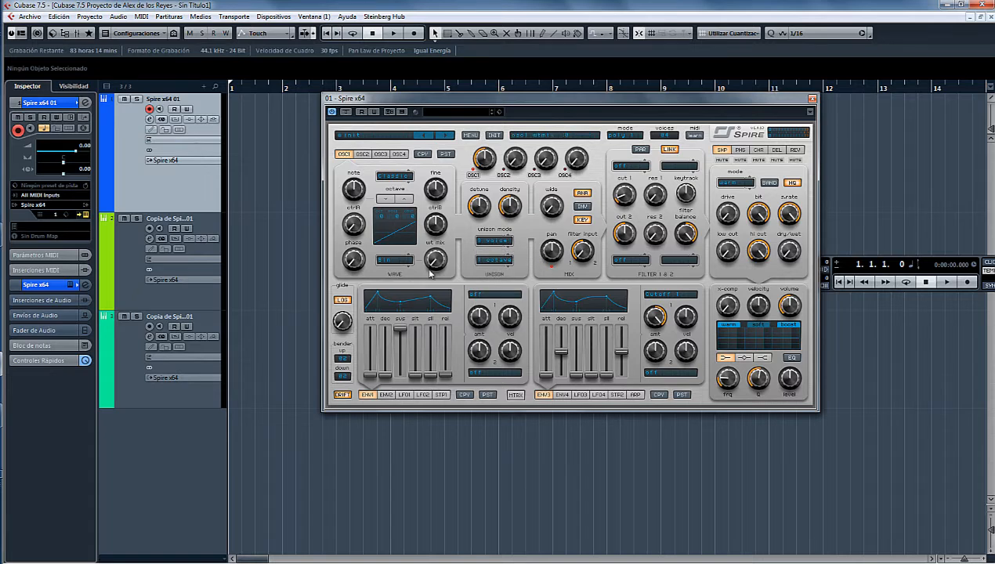
Check the average load and real-time peak of the three Spire tracks twice in VST Performance
key("F12")
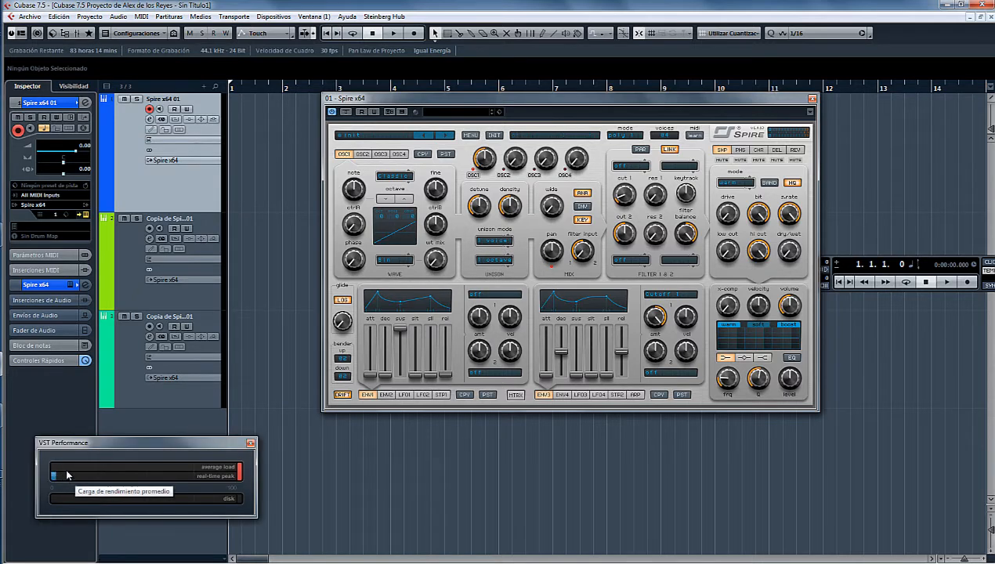
left_click(250, 443)
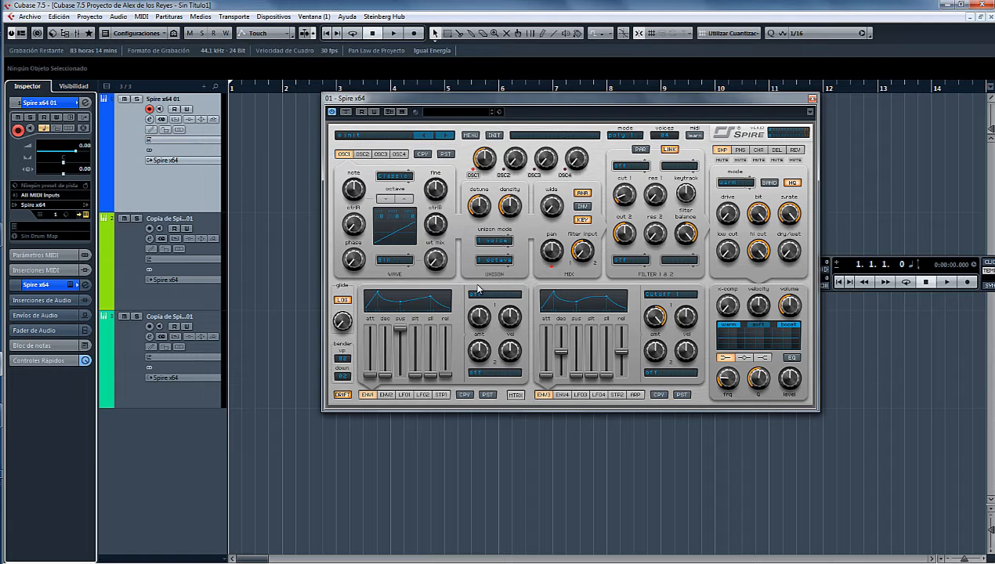
key("F12")
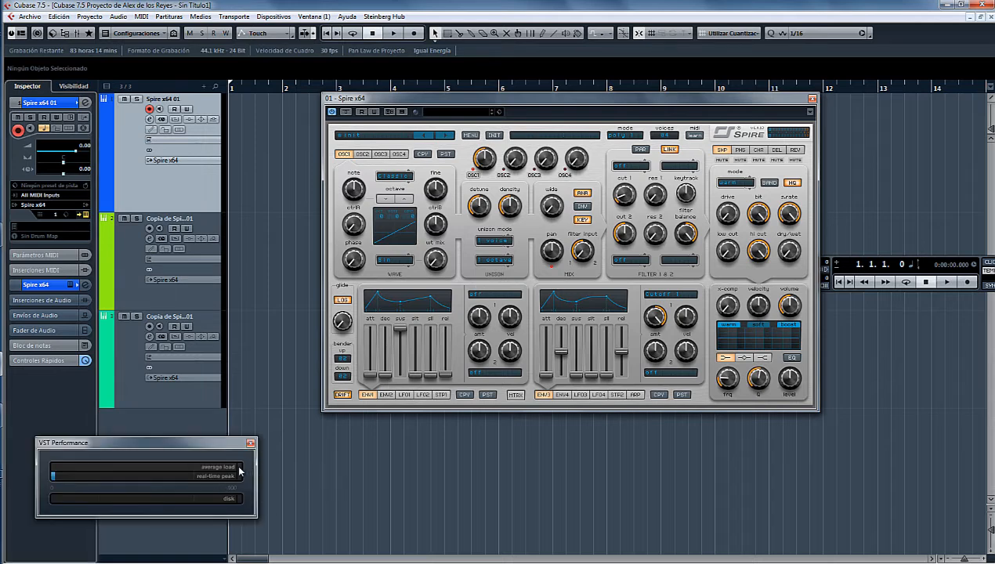
left_click(251, 444)
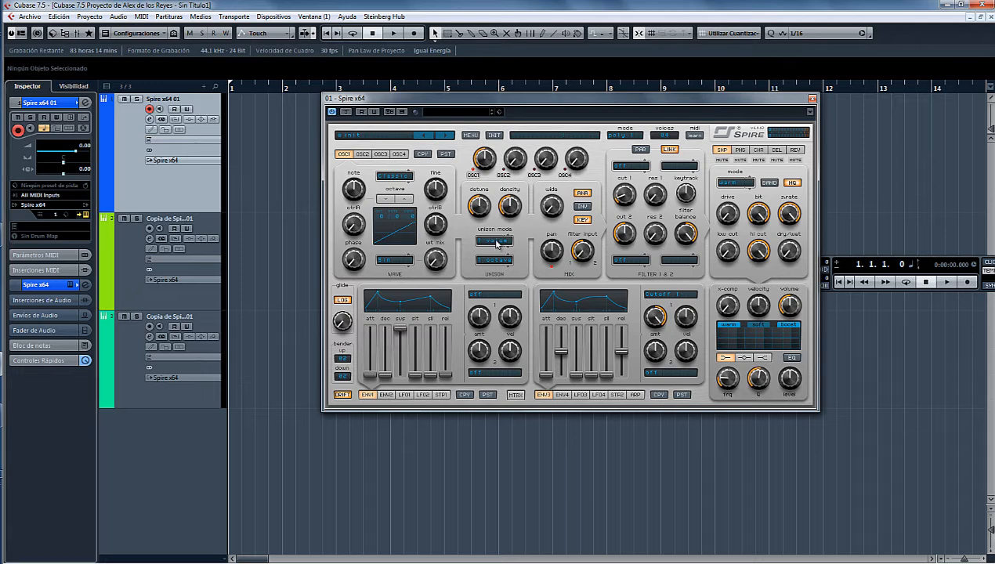
Look through the unison voice options of Spire's oscillator 1 and the settings of oscillator 2
left_click(496, 242)
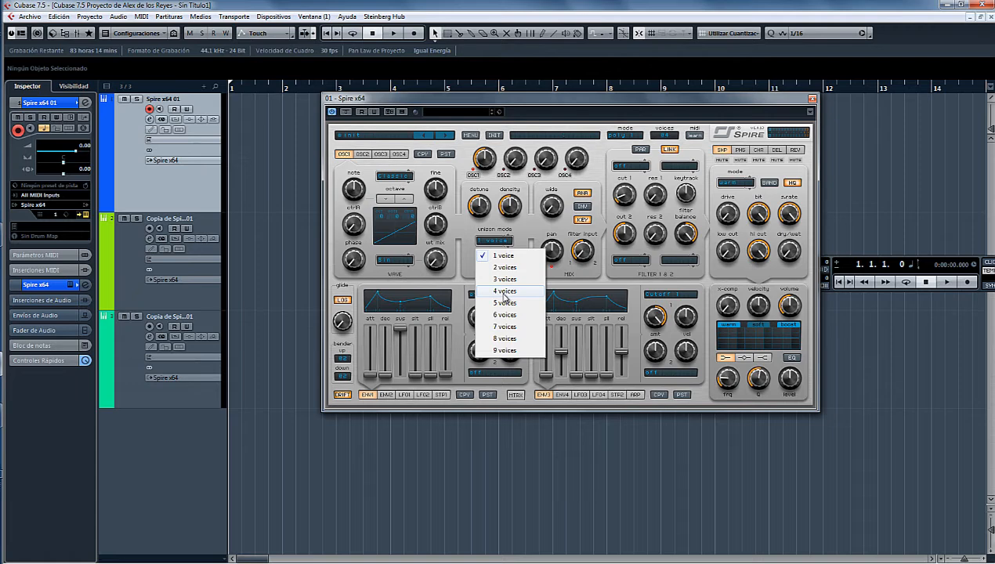
left_click(487, 235)
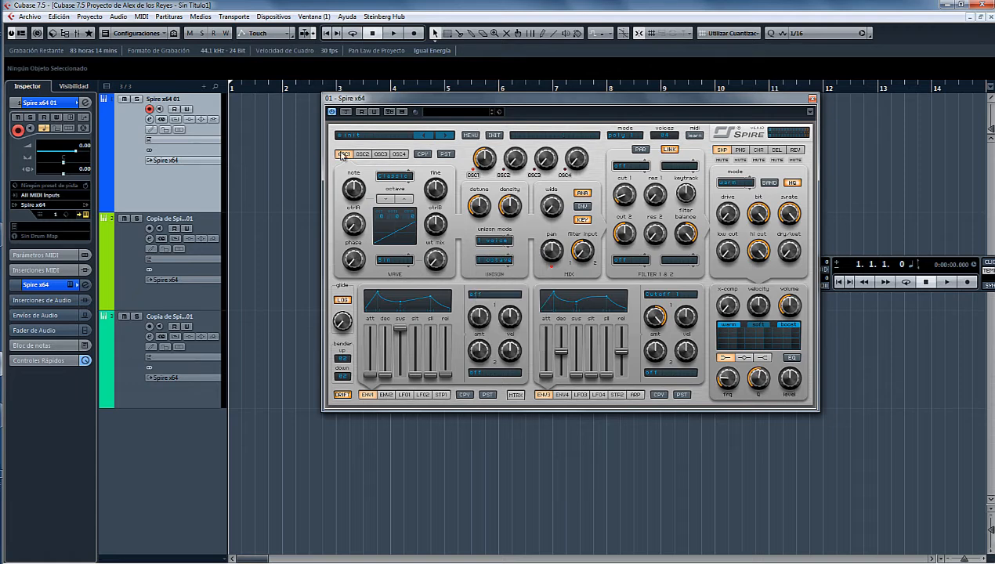
left_click(365, 155)
left_click(344, 154)
left_click(494, 240)
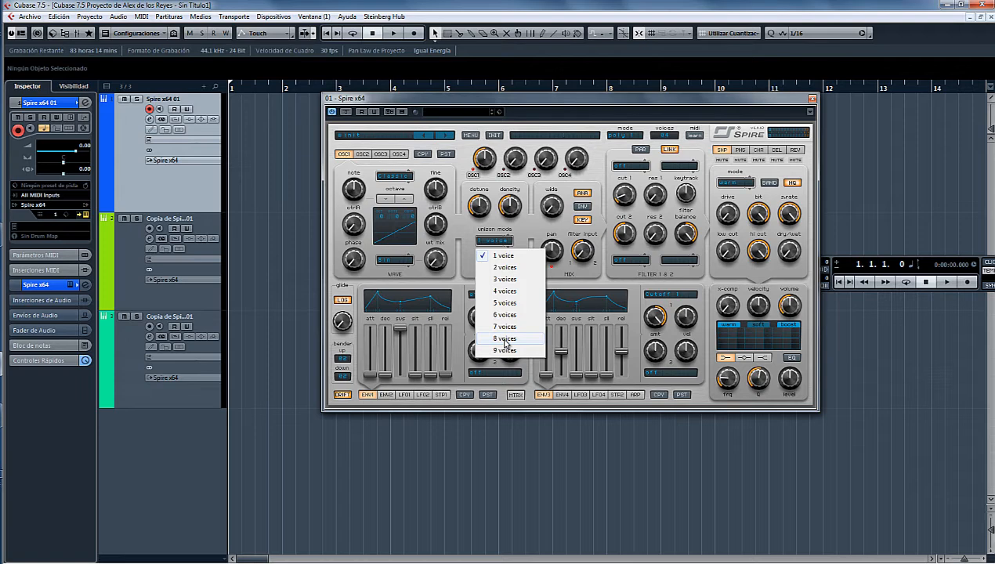
left_click(482, 255)
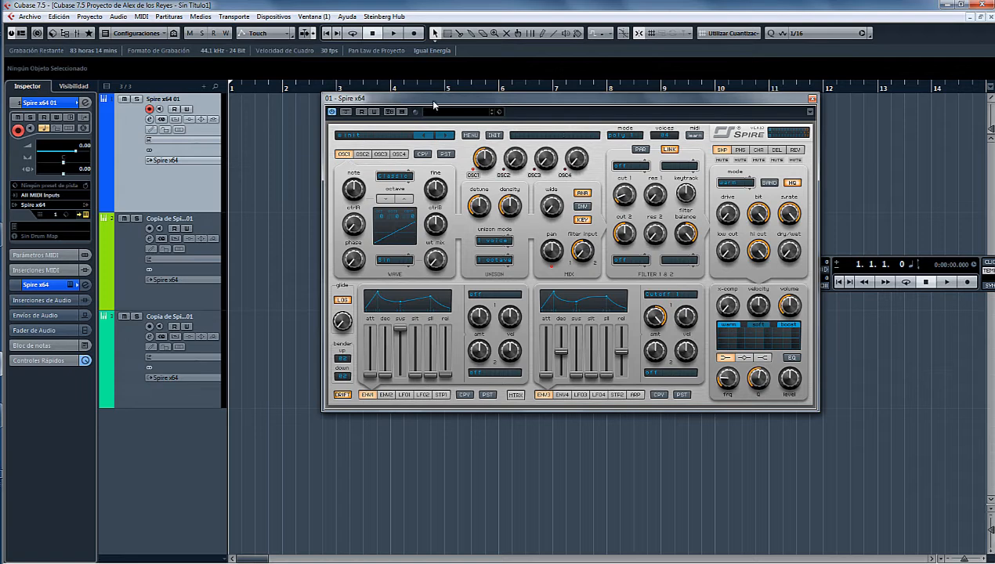
left_click_drag(433, 104, 444, 104)
Alternate oscillator 1's unison mode between 2 voices and 1 voice several times, ending at 1 voice
left_click(503, 241)
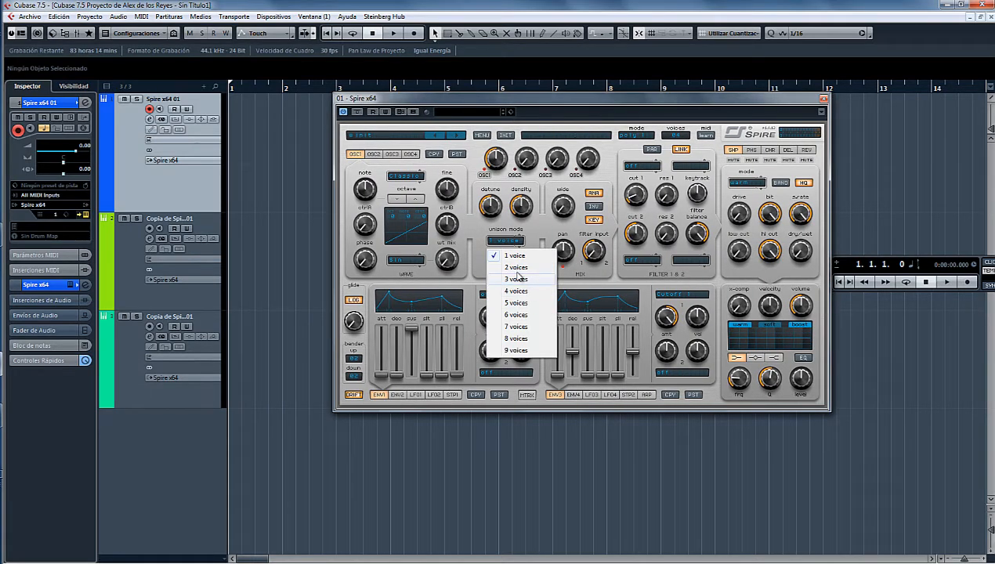
left_click(515, 267)
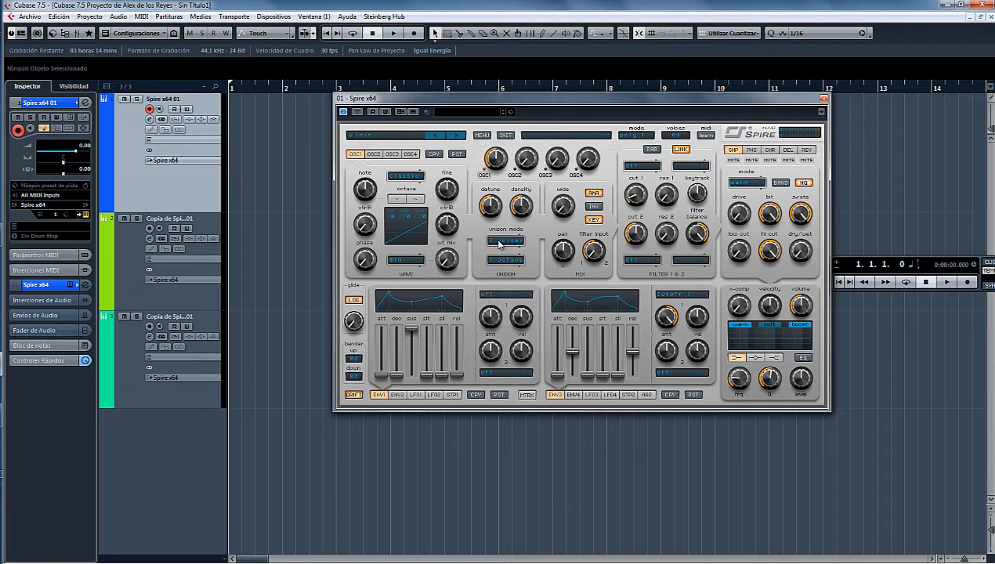
left_click(499, 244)
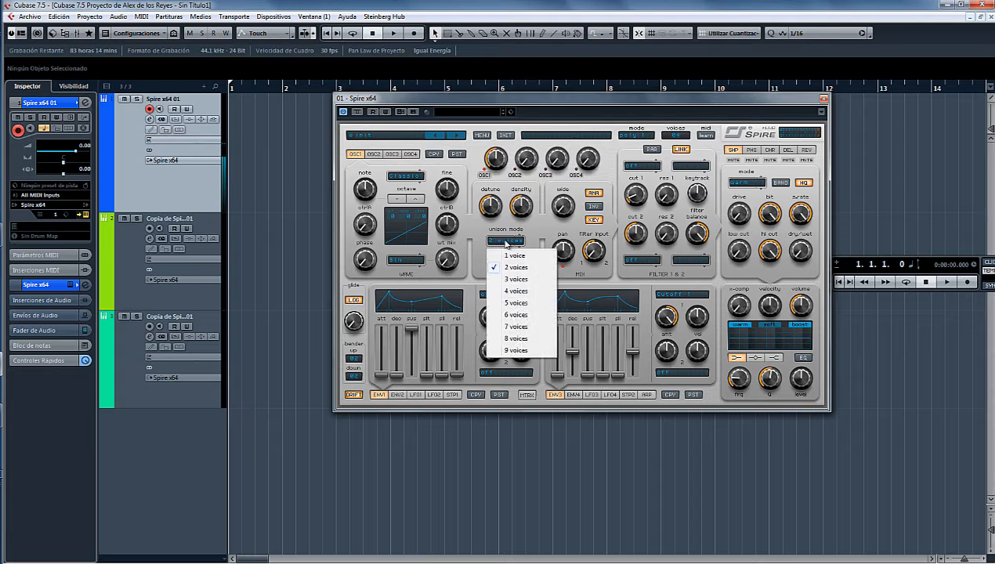
left_click(540, 261)
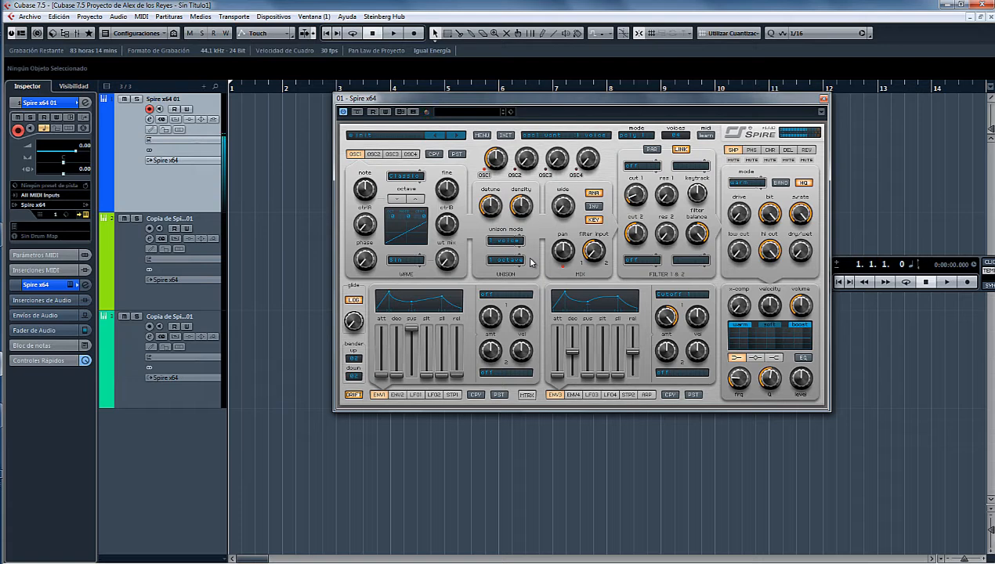
left_click(502, 241)
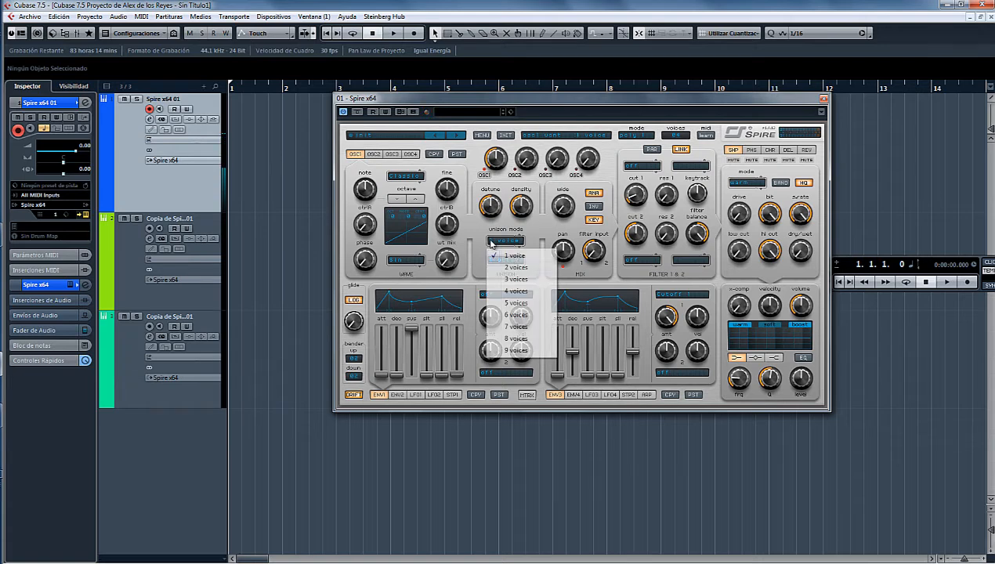
left_click(518, 268)
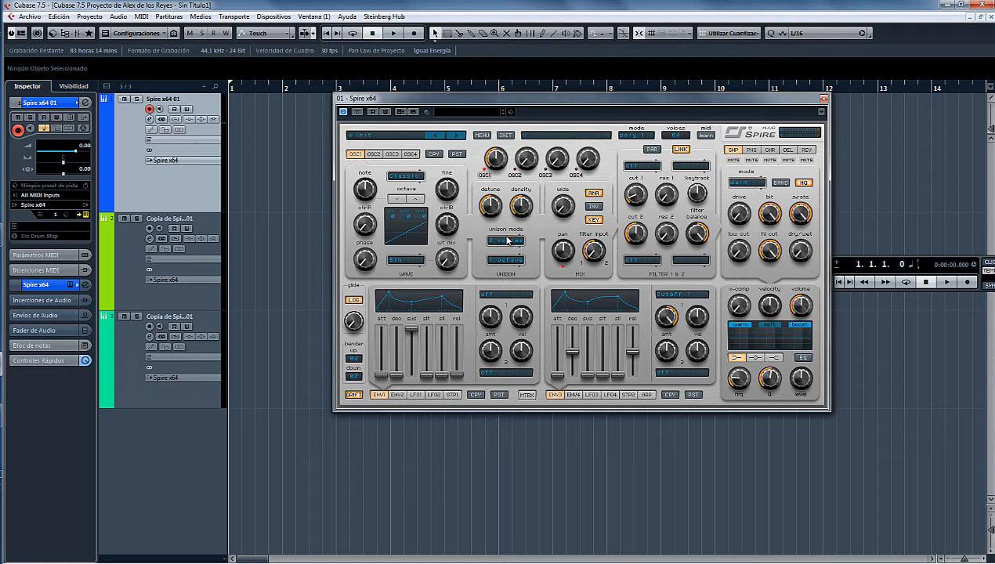
left_click(506, 241)
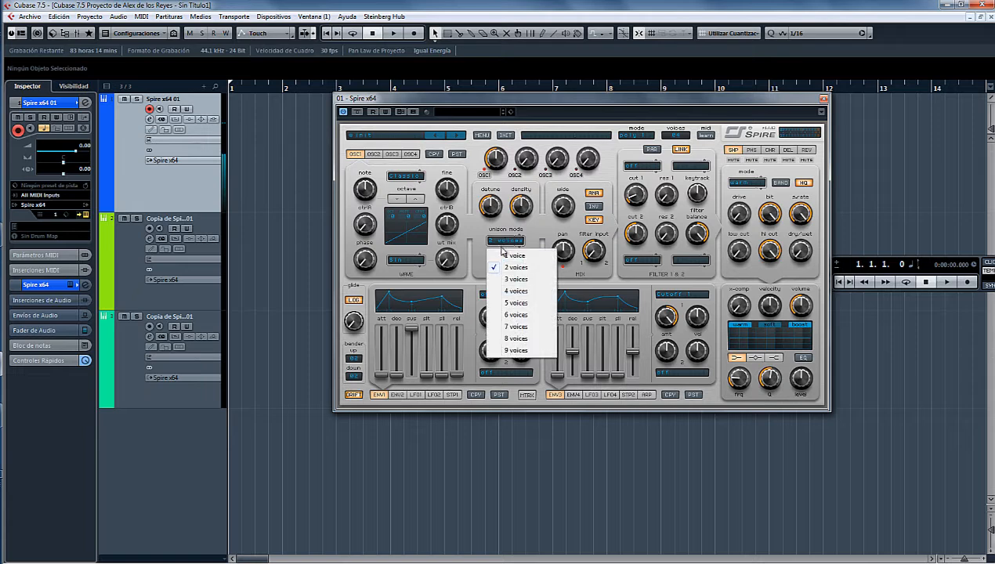
left_click(501, 259)
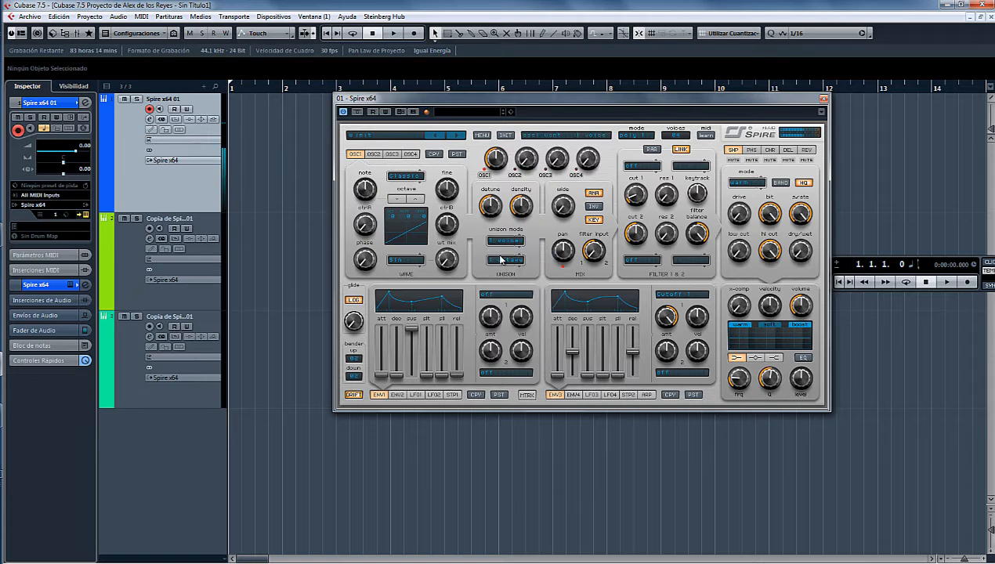
left_click(502, 259)
left_click(506, 269)
left_click(504, 243)
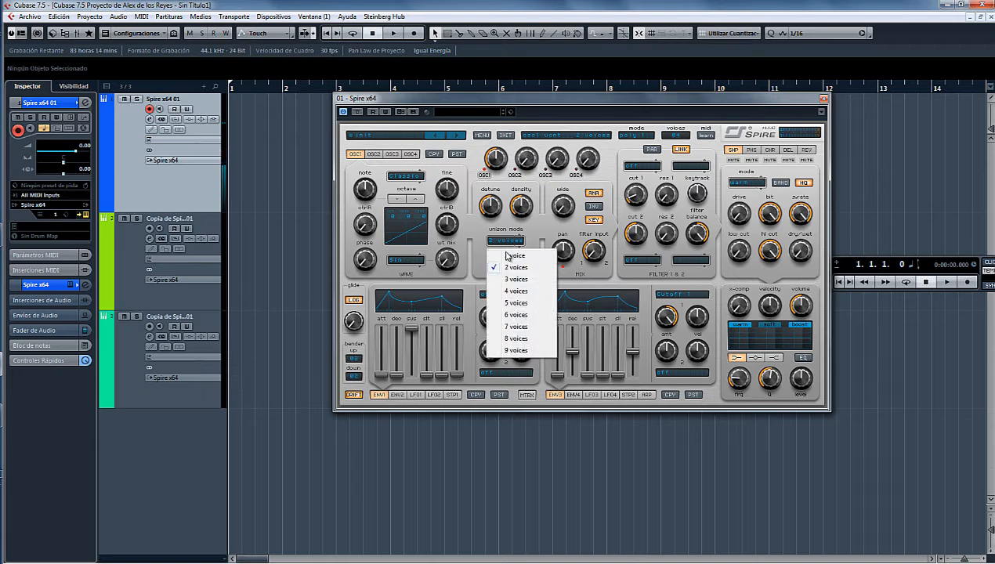
left_click(501, 254)
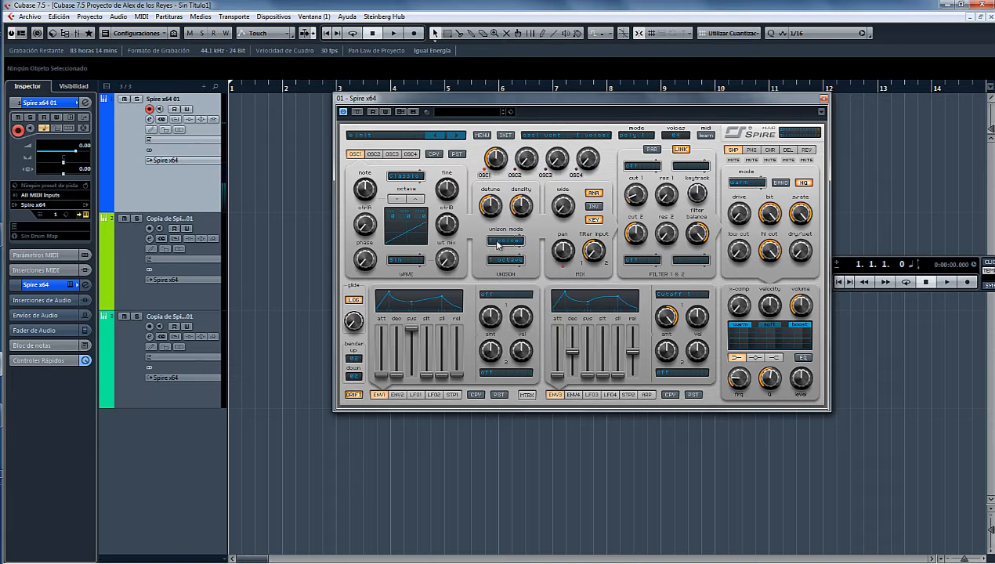
Raise oscillator 2's mix level to match that of oscillator 1
left_click(372, 154)
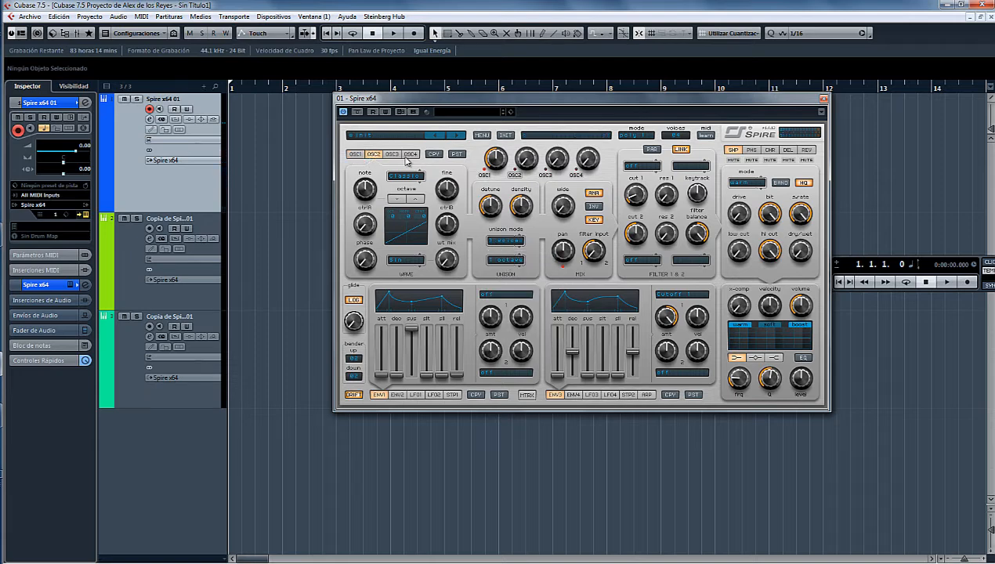
left_click_drag(530, 128, 531, 119)
left_click_drag(527, 160, 527, 161)
Compare the wave and unison settings of oscillators 1 and 2
left_click(356, 153)
left_click(373, 153)
left_click(355, 154)
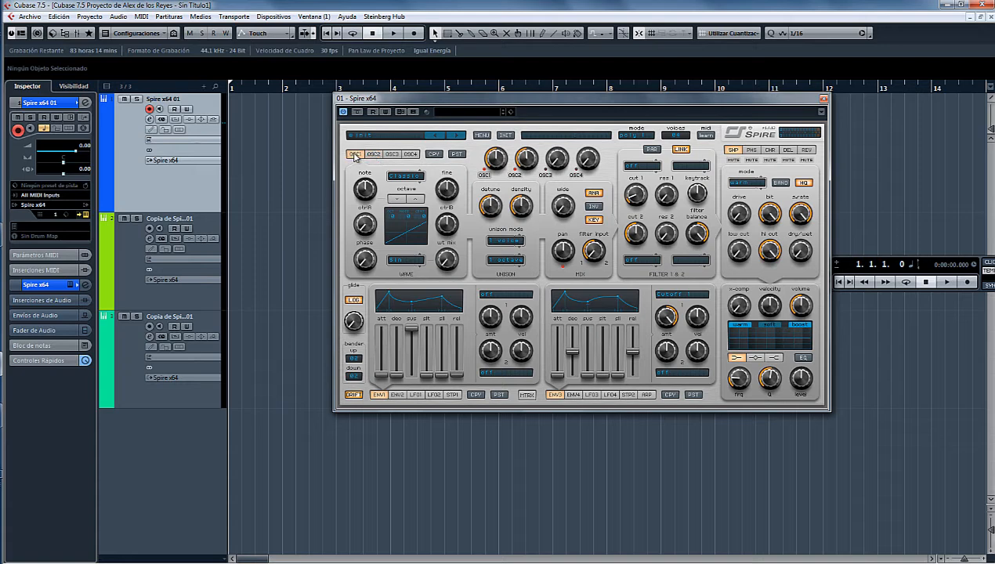
left_click(375, 156)
left_click(355, 155)
left_click(375, 155)
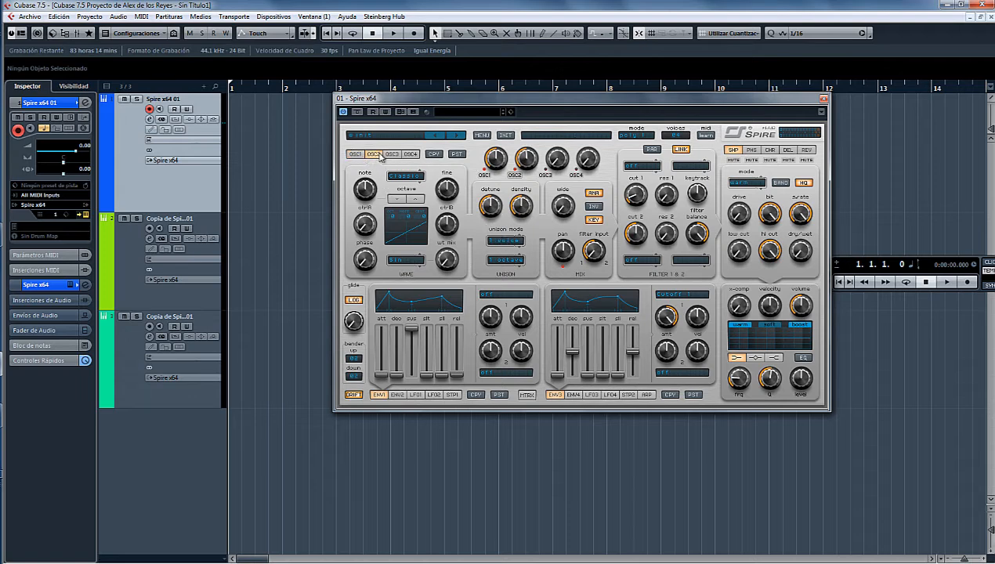
Mute oscillator 2 and compare oscillator 1's unison mode at 2 voices and at 1 voice
left_click(515, 175)
left_click(514, 175)
left_click(354, 155)
left_click(495, 243)
left_click(514, 268)
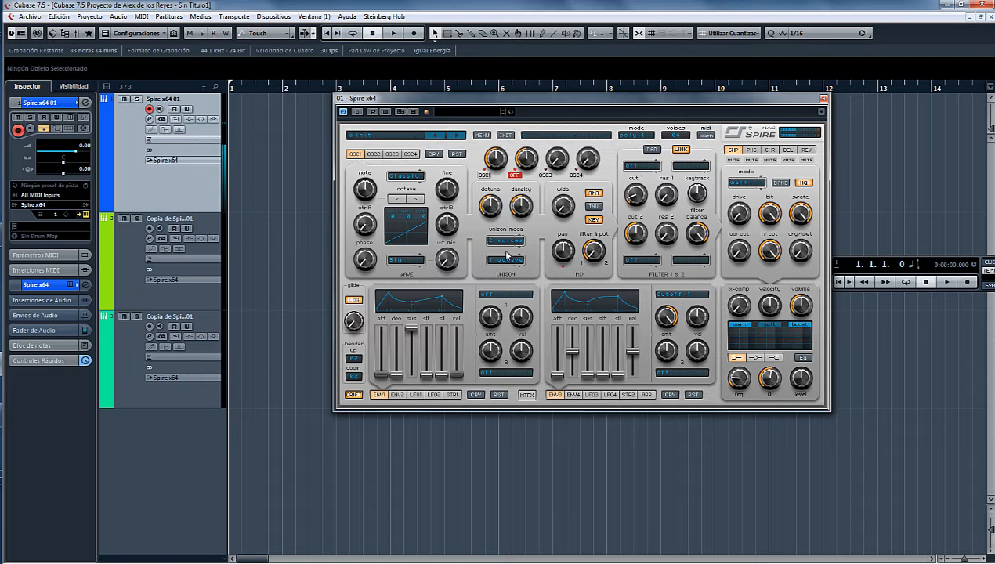
left_click(502, 242)
left_click(503, 257)
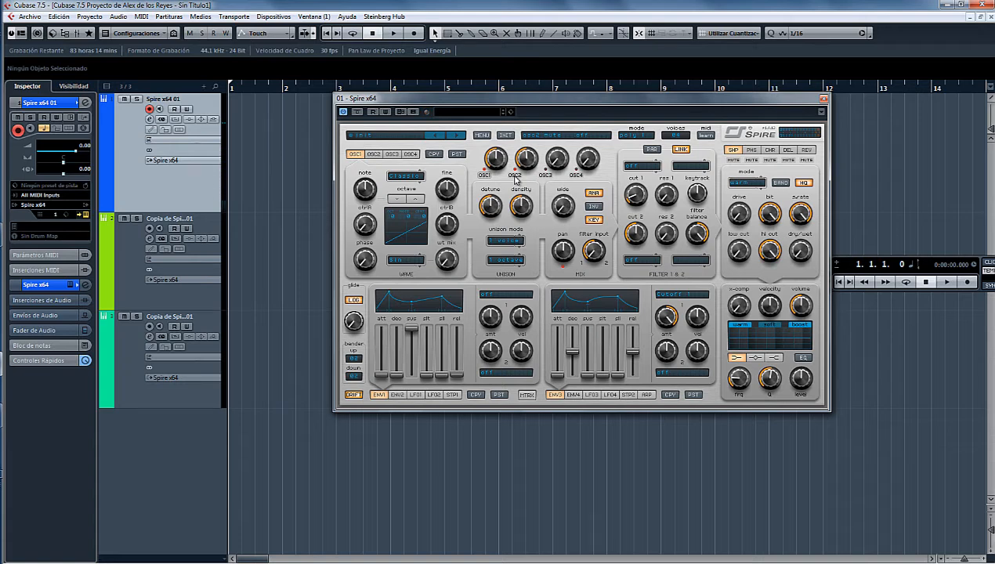
Detune oscillator 2 upward with its fine tuning, and mute oscillator 2
left_click(373, 154)
mouse_move(450, 190)
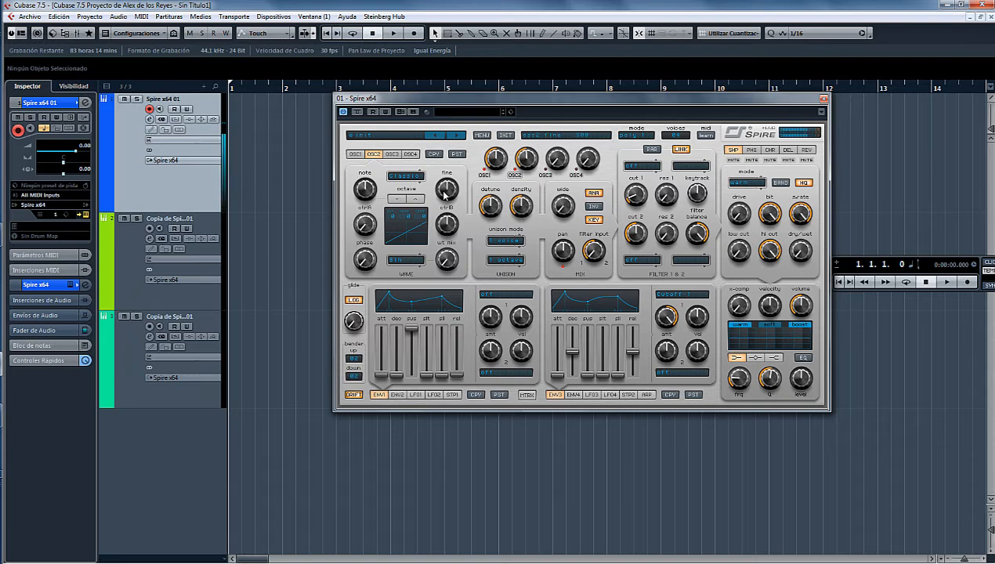
left_click_drag(443, 194, 445, 169)
left_click(514, 174)
Set oscillator 1's unison mode to 2 voices
left_click(355, 154)
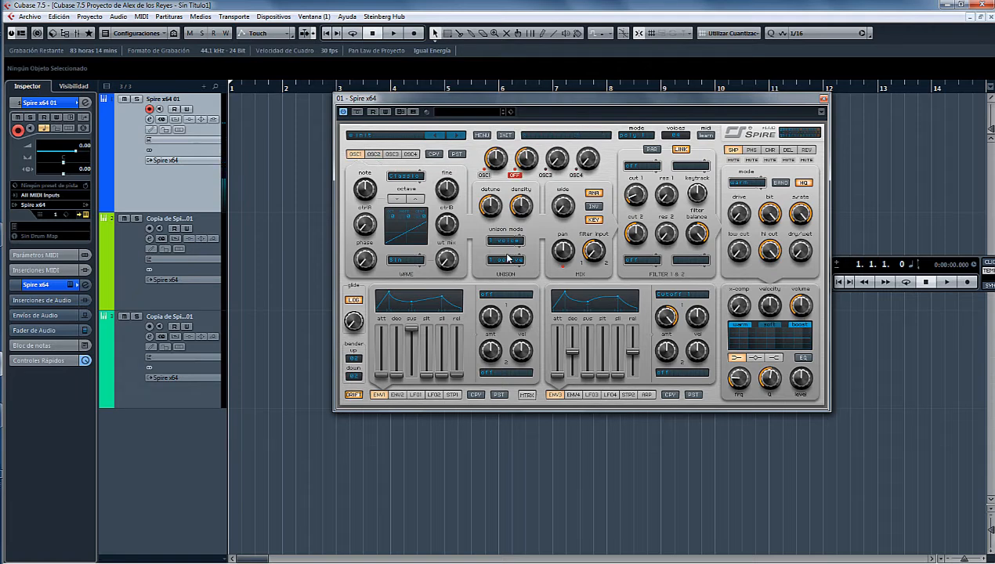
left_click(507, 242)
left_click(507, 268)
Compare oscillator 1's unison voice options with oscillator 2's fine tuning, and readjust that fine tuning
left_click(374, 155)
mouse_move(447, 187)
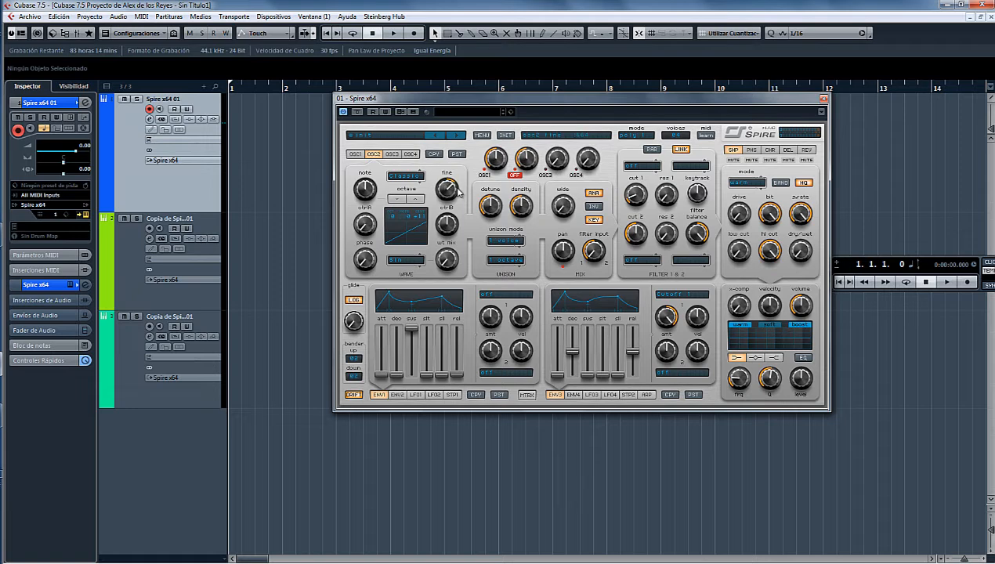
left_click(354, 155)
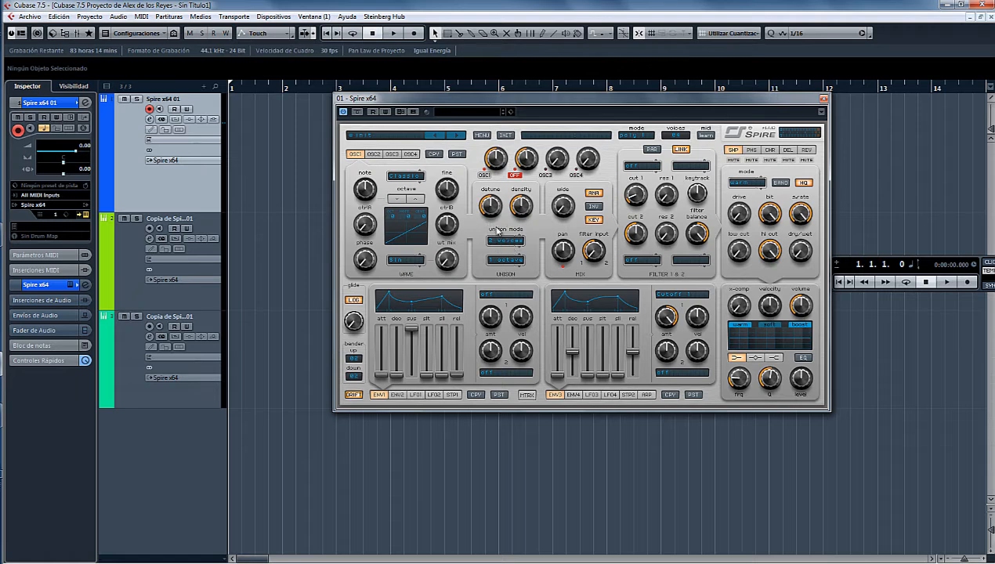
left_click(507, 246)
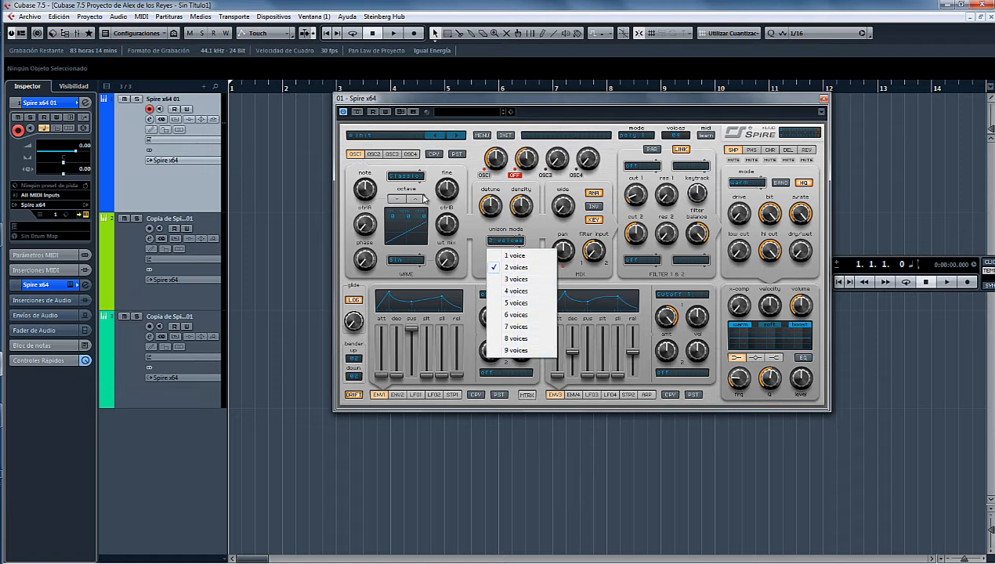
left_click(512, 279)
left_click(374, 154)
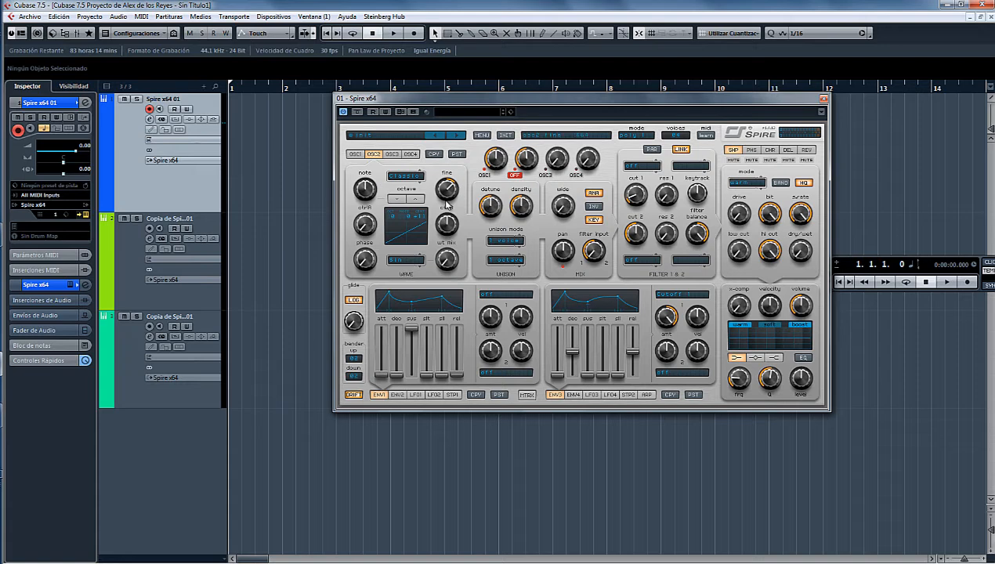
left_click_drag(445, 202, 467, 229)
left_click(355, 155)
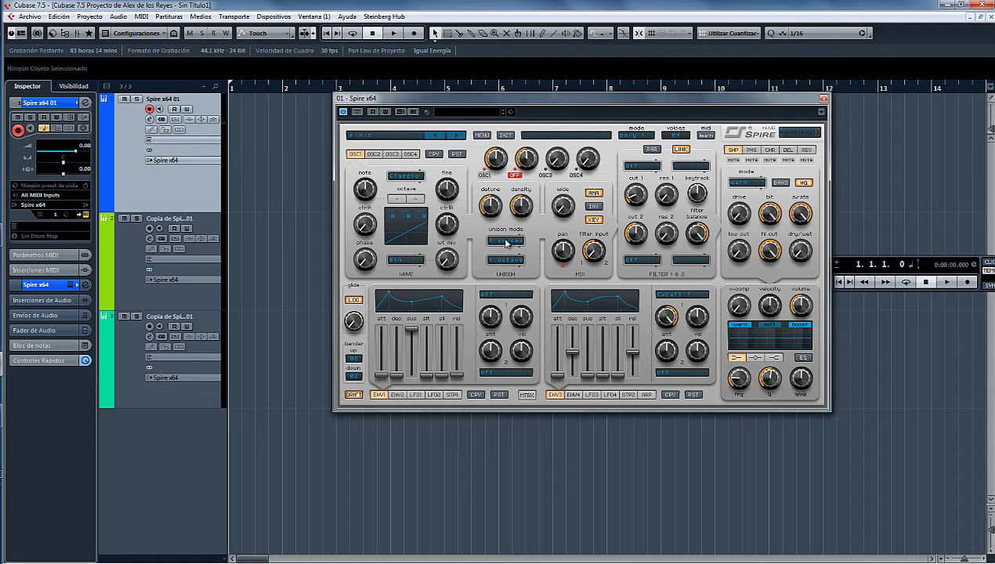
Try oscillator 1's unison mode at 9 voices, 1 voice and 2 voices, ending at 9 voices
left_click(506, 242)
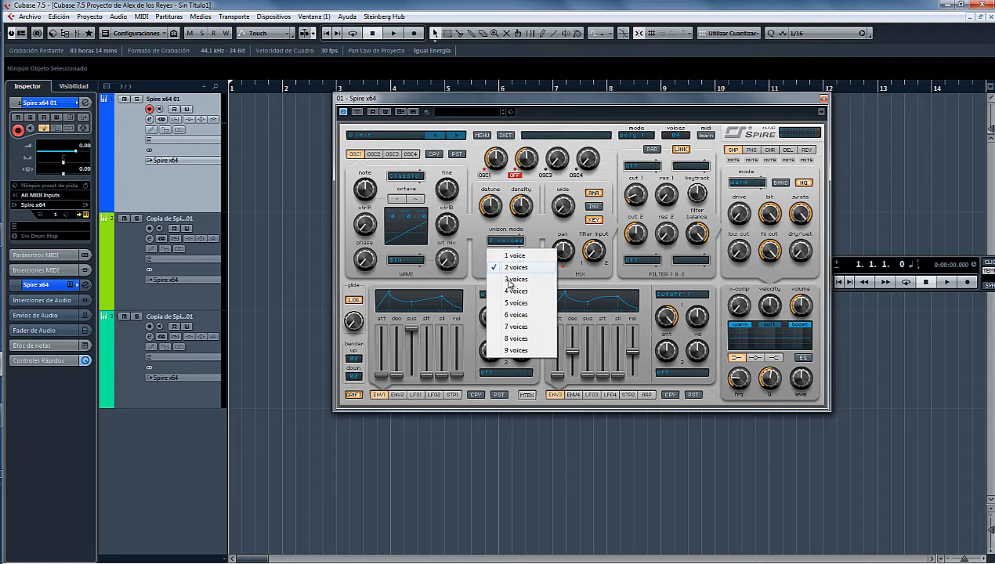
left_click(517, 351)
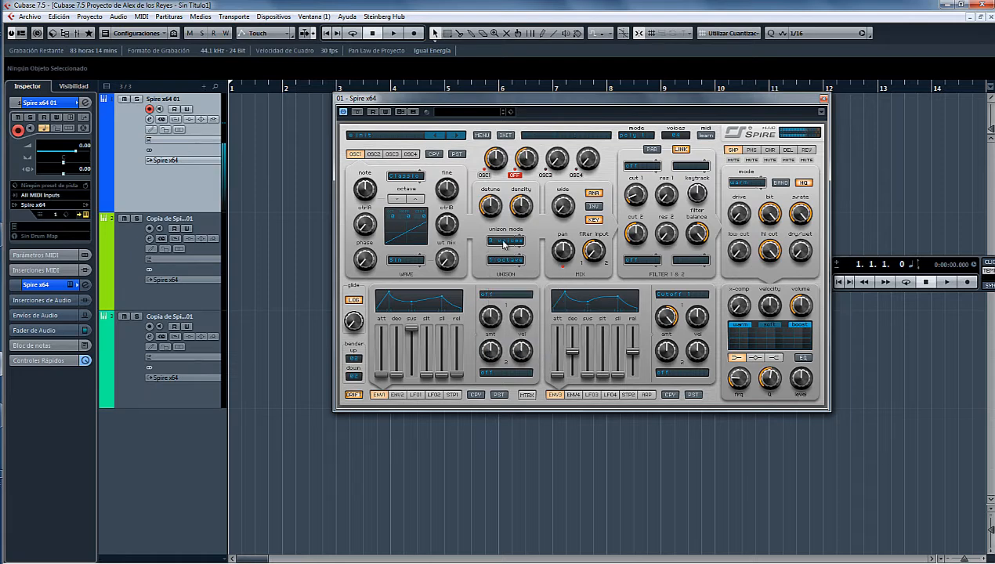
left_click(504, 243)
left_click(505, 259)
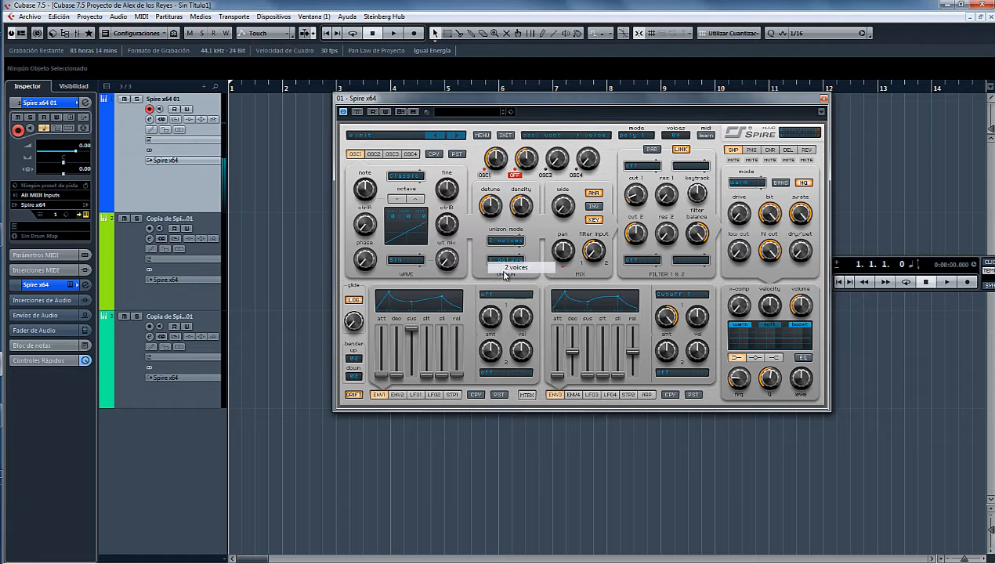
left_click(505, 244)
left_click(515, 350)
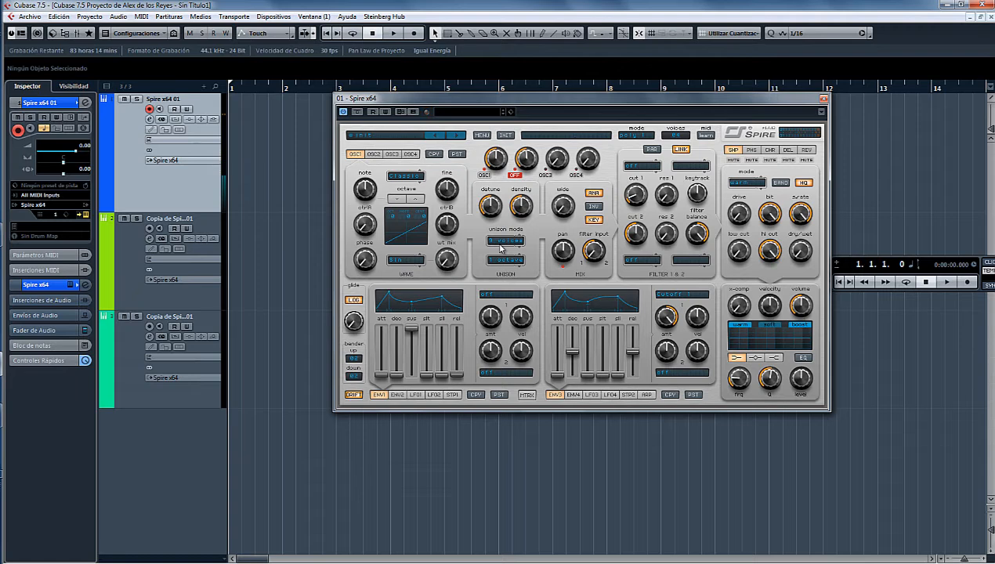
Check the average load and real-time peak in VST Performance with oscillator 1's unison mode at 9 voices
key("F12")
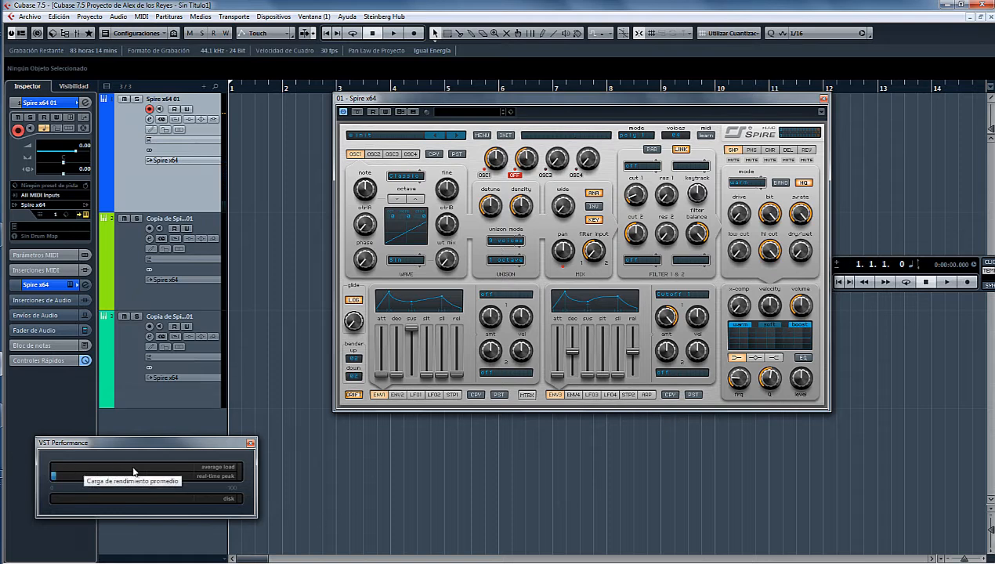
left_click_drag(202, 445, 266, 421)
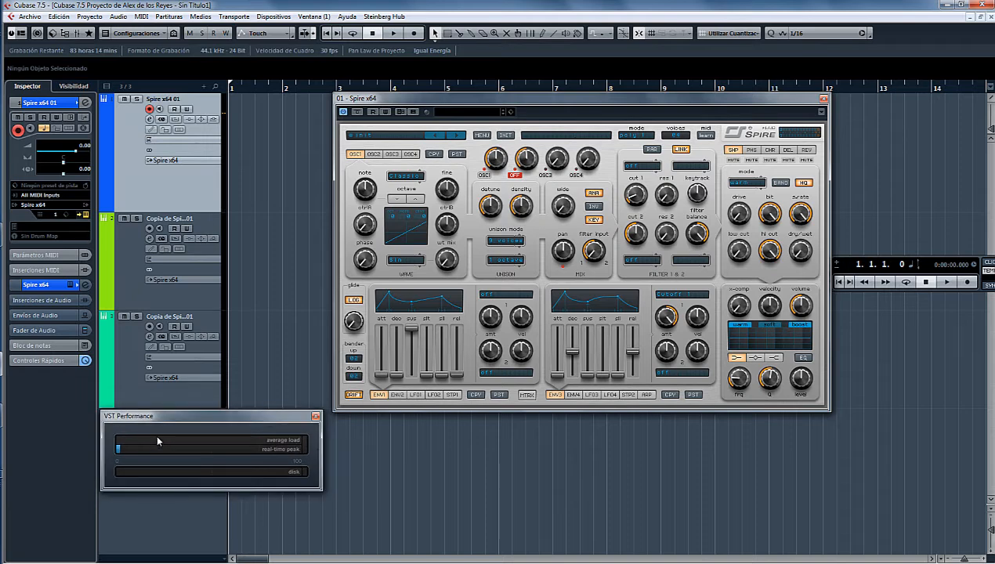
left_click(315, 416)
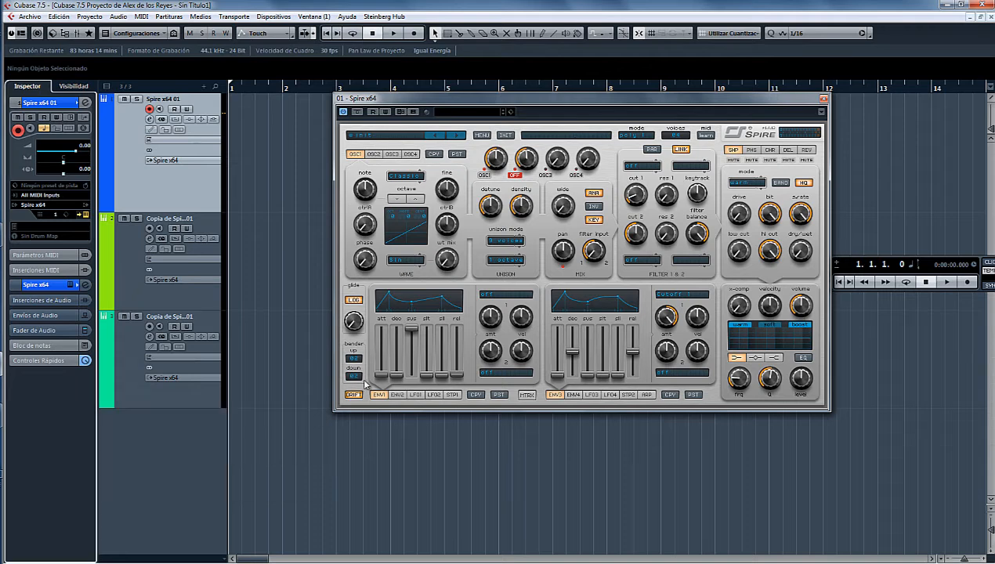
Set oscillator 1's unison mode to 5 voices
left_click(506, 241)
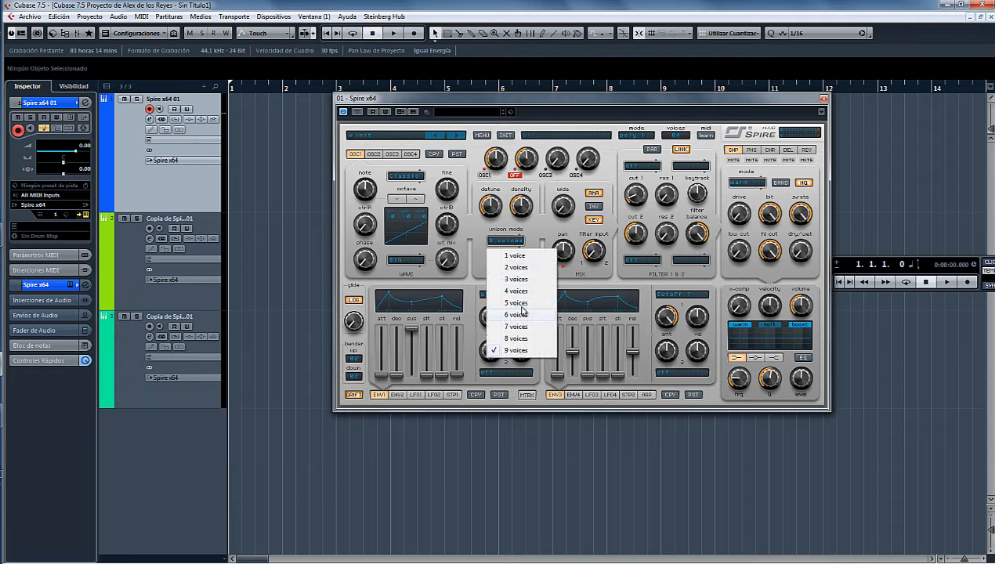
left_click(515, 303)
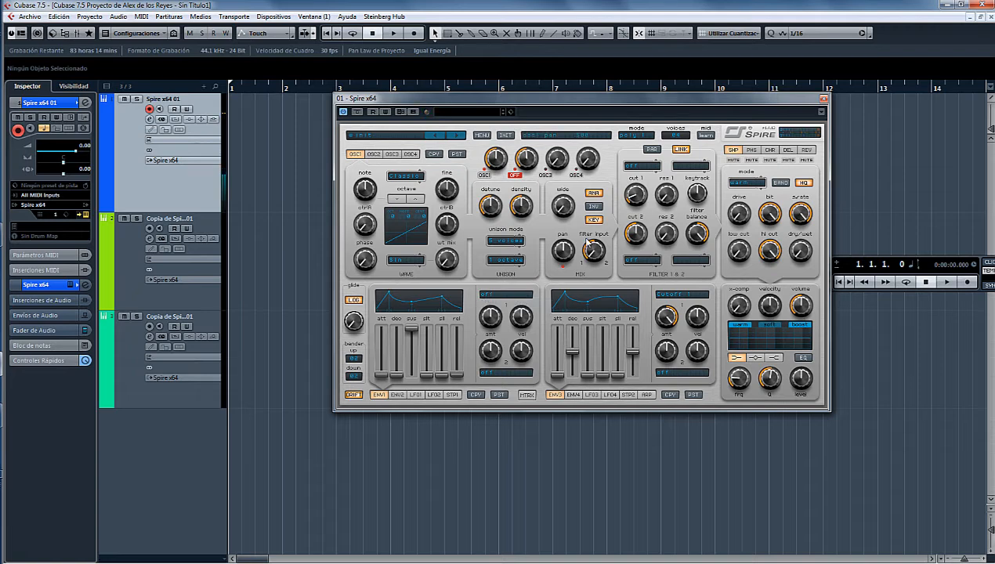
Turn on oscillator 2 and set oscillator 1's unison mode to 1 voice
left_click_drag(530, 97, 492, 107)
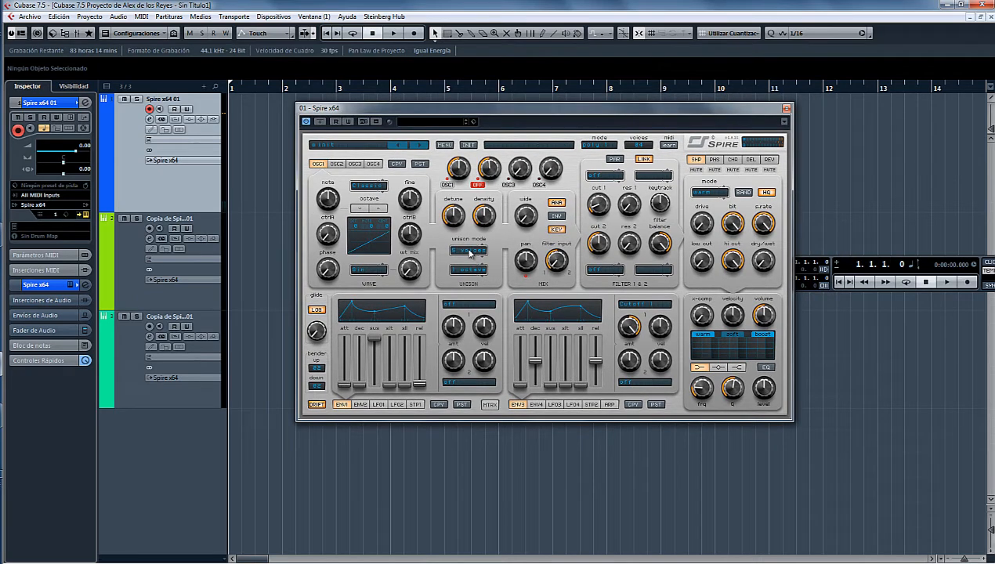
left_click(468, 252)
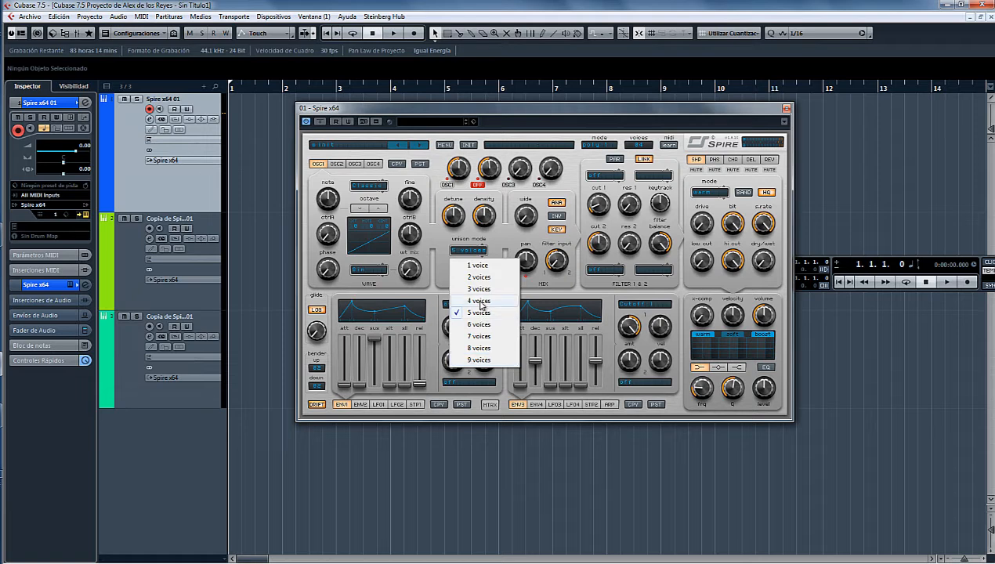
left_click(439, 243)
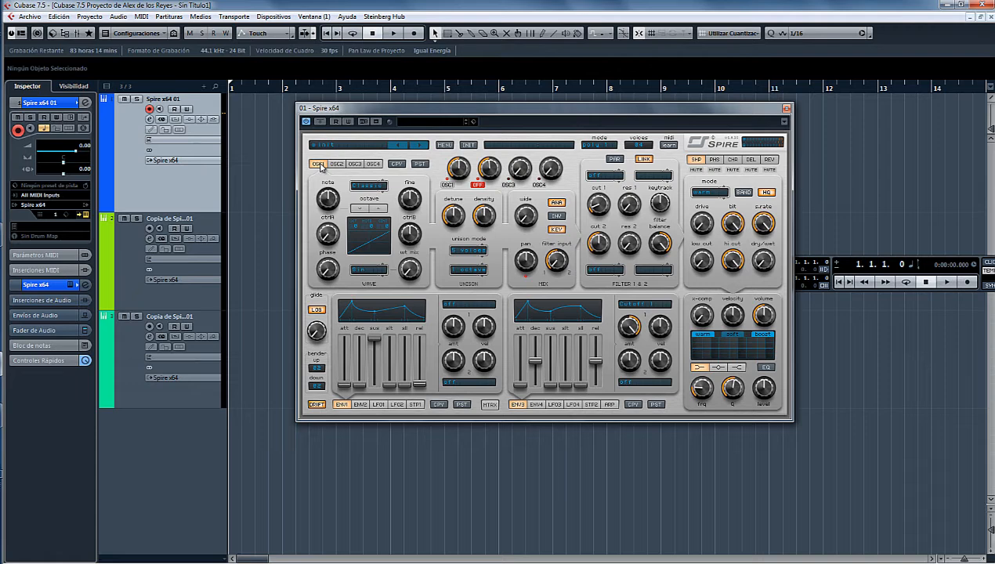
mouse_move(409, 196)
left_mouse_down()
mouse_move(398, 246)
mouse_move(411, 202)
left_mouse_up()
left_click(480, 188)
left_click(458, 251)
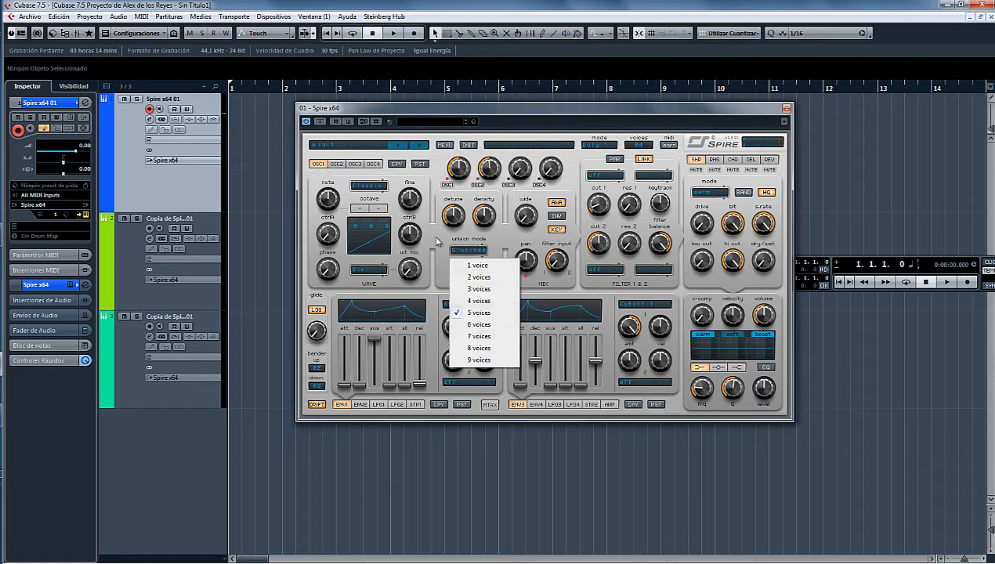
left_click(468, 265)
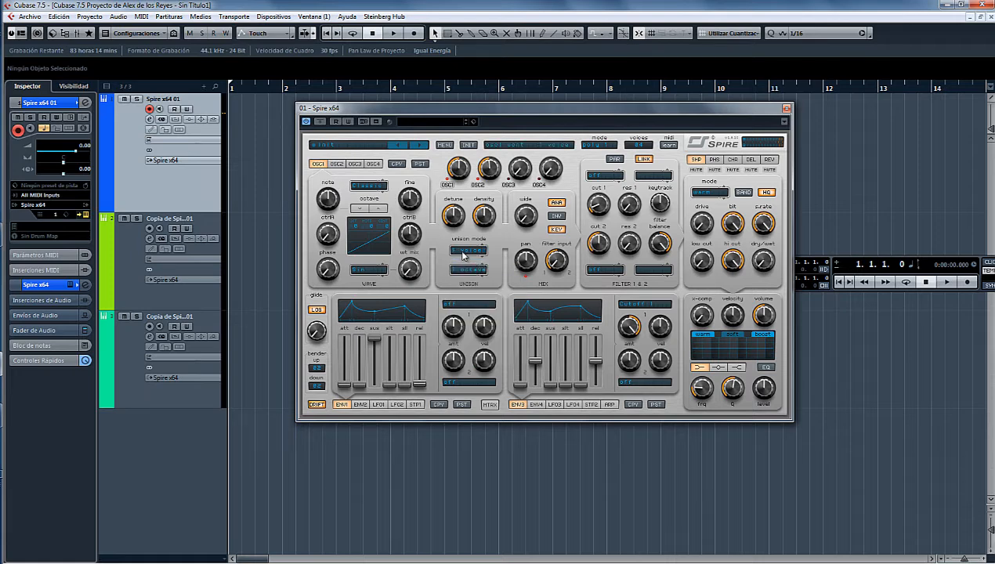
Adjust oscillator 2's fine tuning and set the unison mode of oscillators 2 and 1 to 9 voices
left_click(336, 164)
mouse_move(416, 200)
left_mouse_down()
mouse_move(405, 232)
mouse_move(407, 169)
mouse_move(404, 195)
mouse_move(421, 196)
mouse_move(408, 205)
mouse_move(408, 182)
mouse_move(399, 226)
mouse_move(415, 190)
mouse_move(400, 190)
mouse_move(413, 211)
left_mouse_up()
left_click(474, 251)
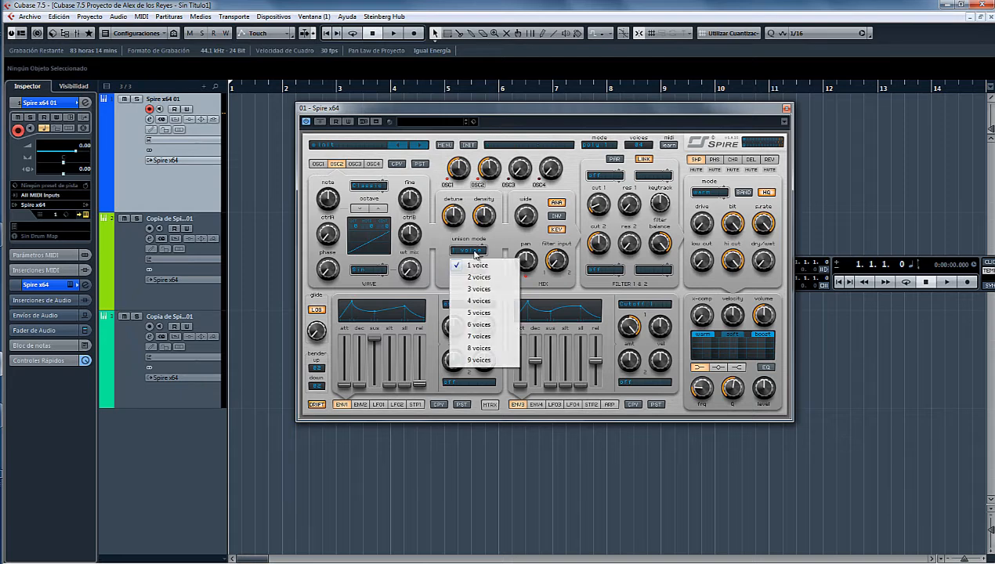
left_click(474, 360)
left_click(318, 163)
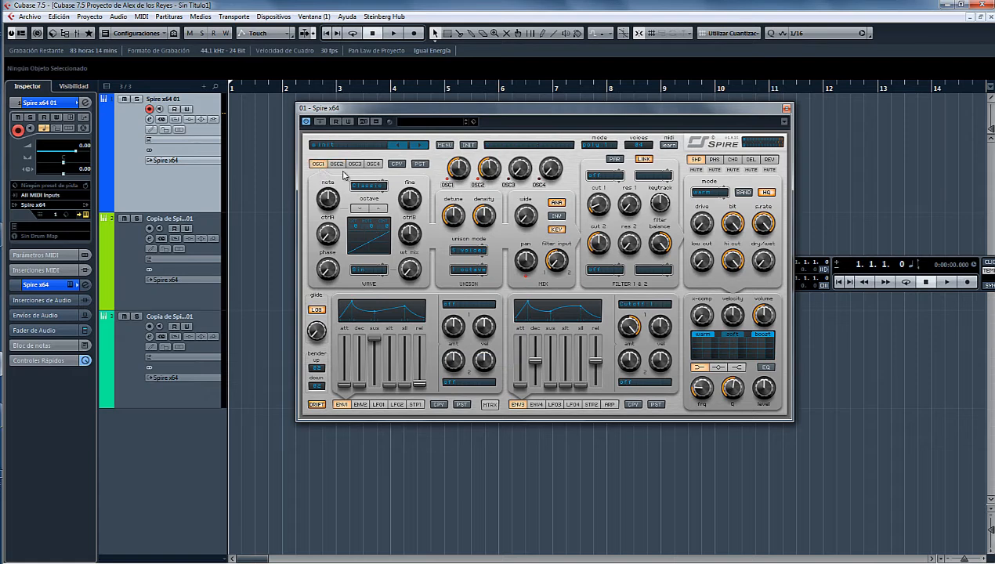
left_click(465, 252)
left_click(468, 324)
Examine the average load and real-time peak in VST Performance with both oscillators at 9 unison voices
key("F12")
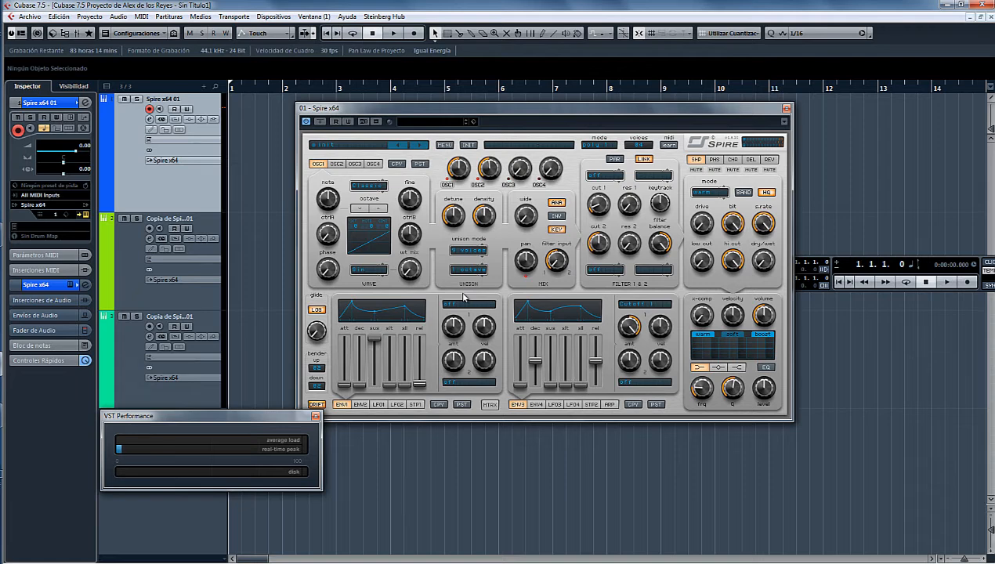
left_click_drag(463, 108, 515, 103)
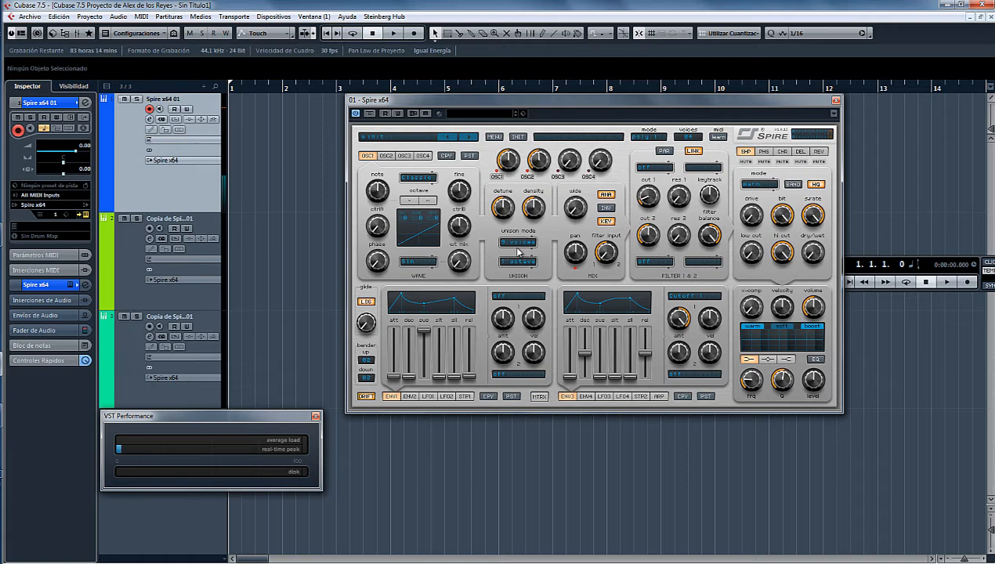
left_click(385, 156)
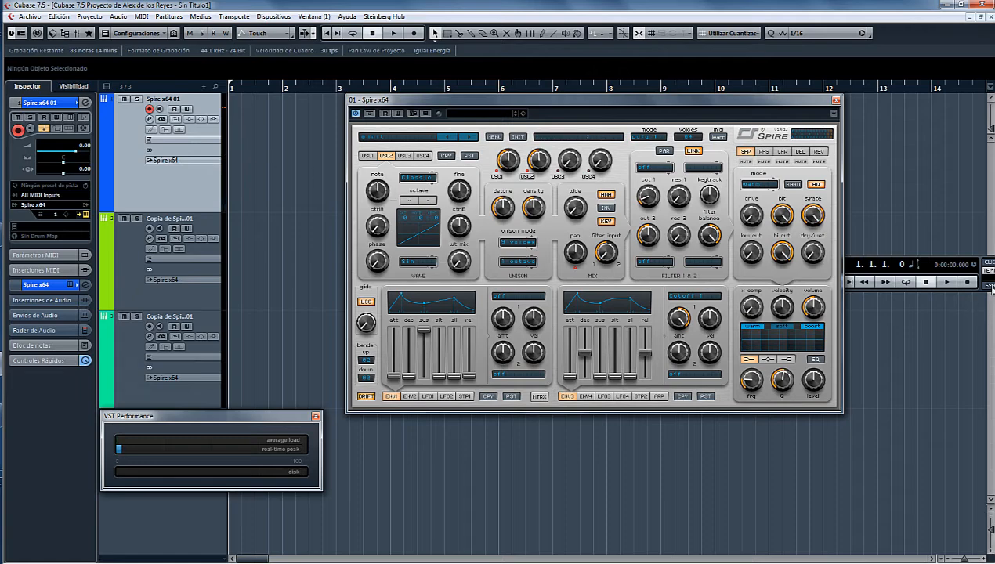
Place the transport bar below the Spire window and show its virtual keyboard, shifted to a lower octave range
left_click_drag(979, 292, 691, 474)
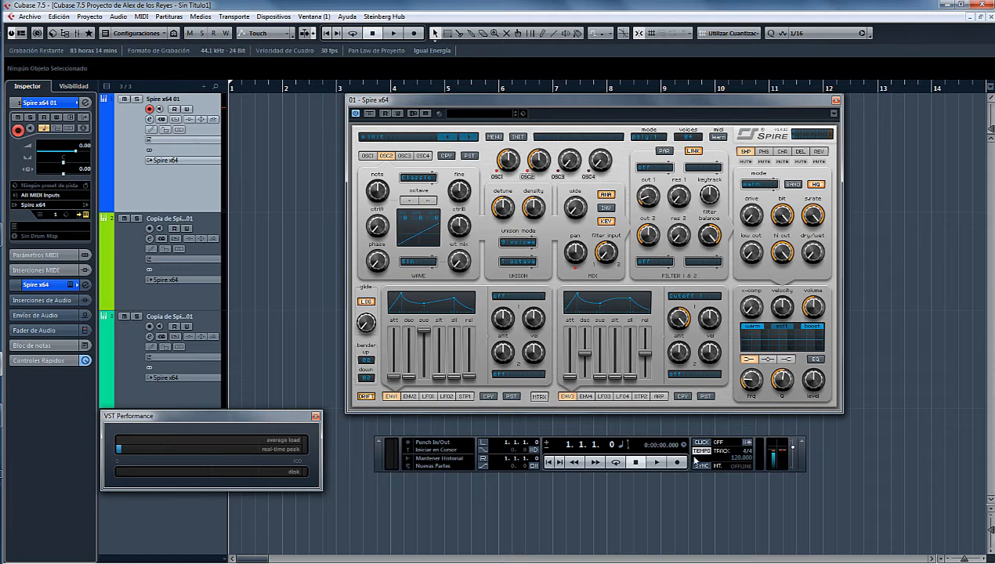
left_click(521, 455)
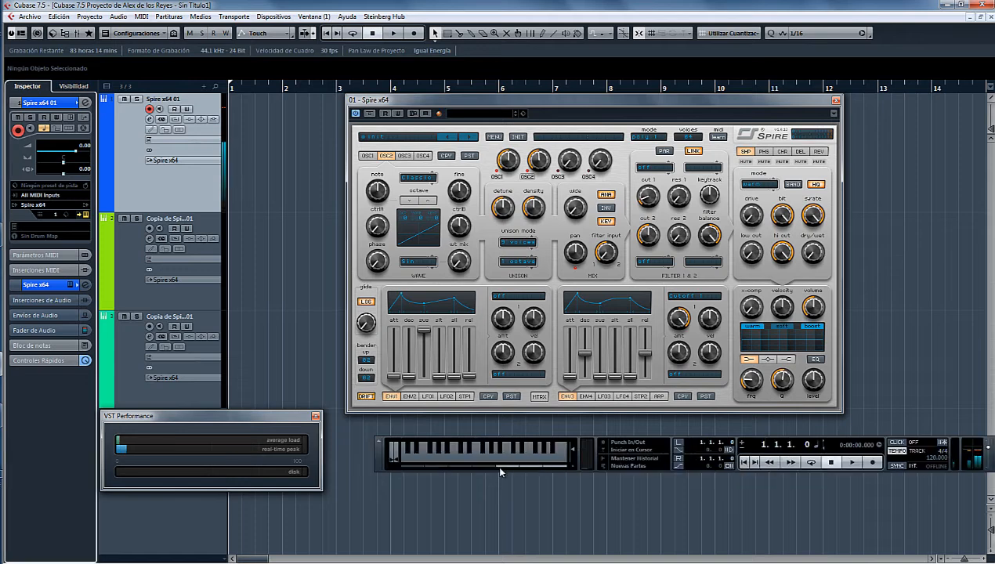
left_click_drag(499, 466, 455, 469)
Create a two-bar MIDI part from bar 1 to bar 3 on the first Spire track and open it in the key editor
left_click_drag(232, 85, 335, 86)
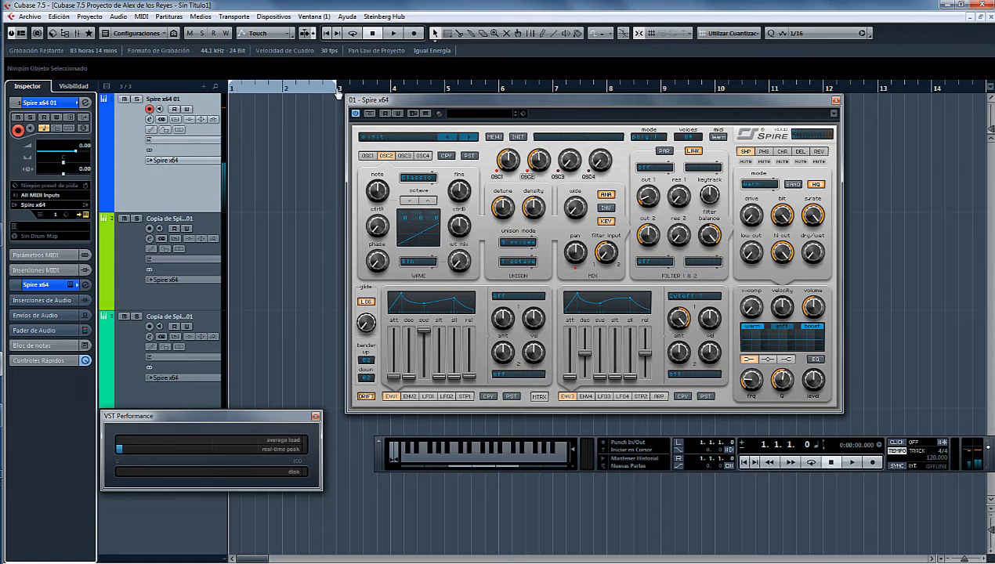
double_click(284, 163)
double_click(280, 157)
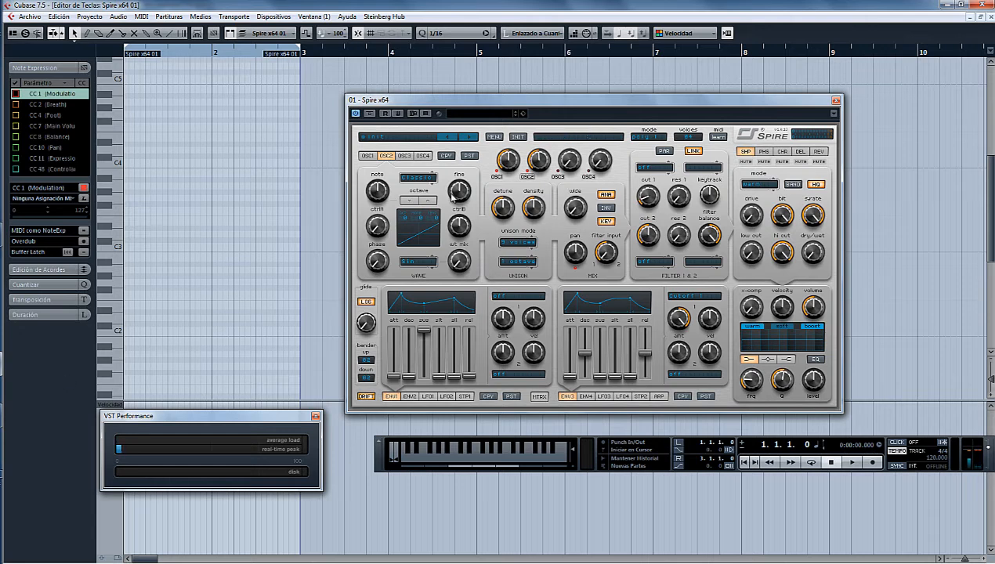
Set Spire's polyphony voices to 16 and draw one long note across the two-bar part
left_click(681, 139)
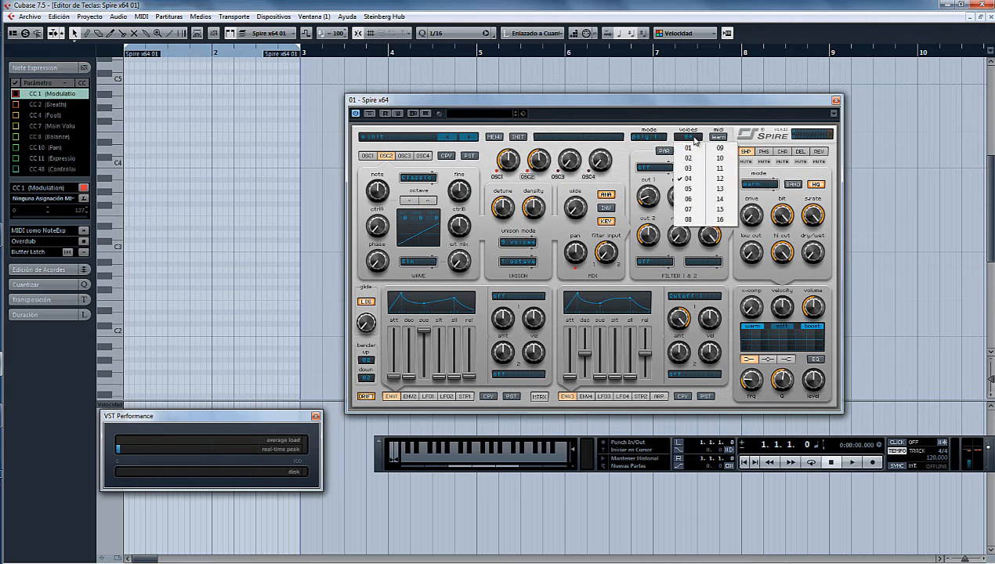
left_click(720, 221)
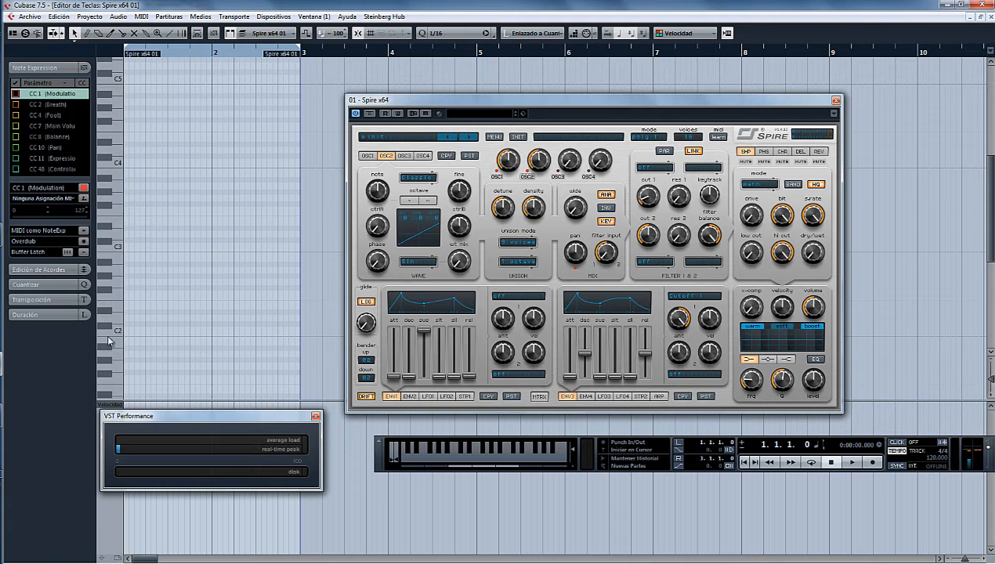
right_click(156, 177)
left_click(181, 171)
left_click_drag(135, 210, 306, 208)
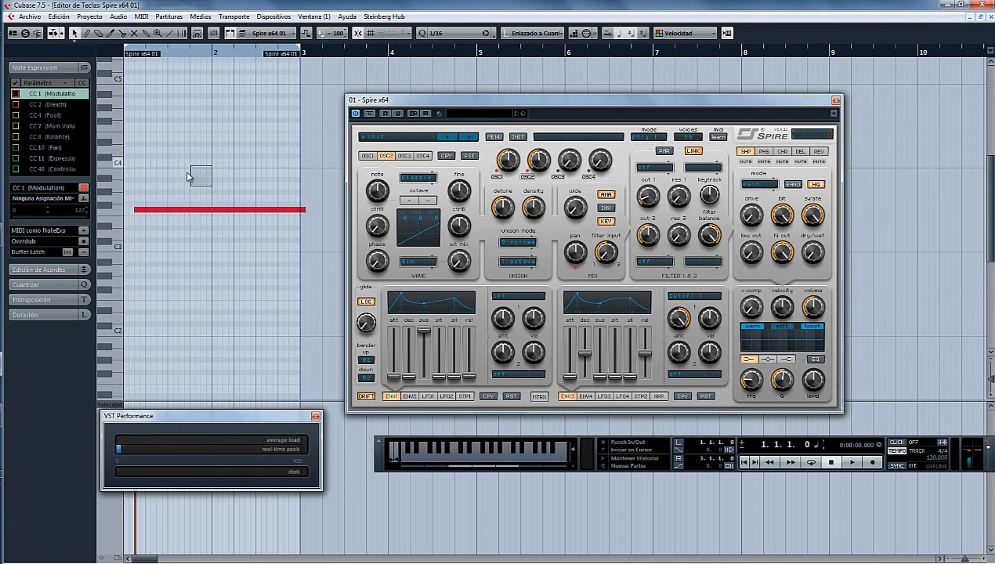
scroll(163, 148, "up", 1)
left_click_drag(160, 274, 249, 387)
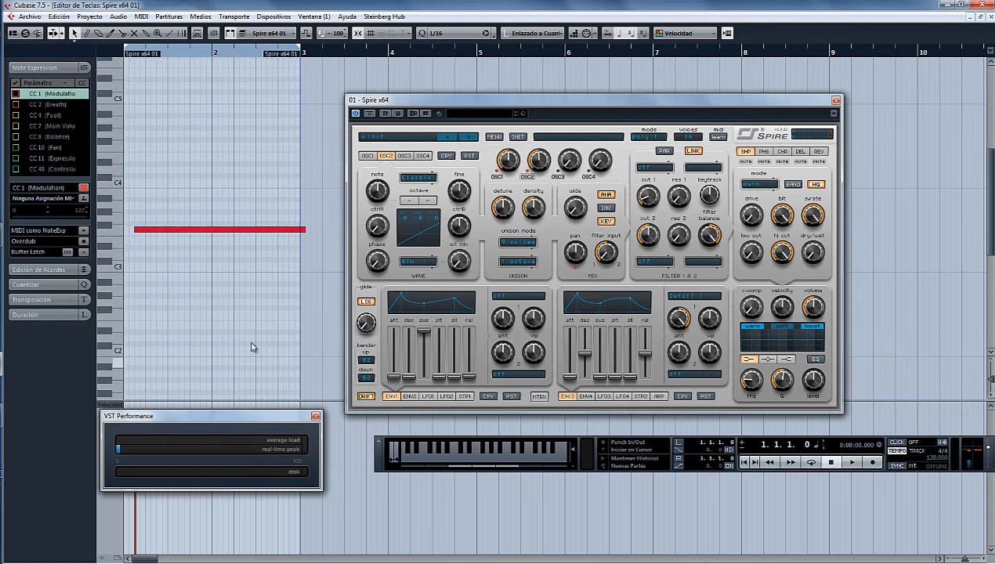
Delete the long note from the part, and close VST Performance and the key editor
left_click(367, 156)
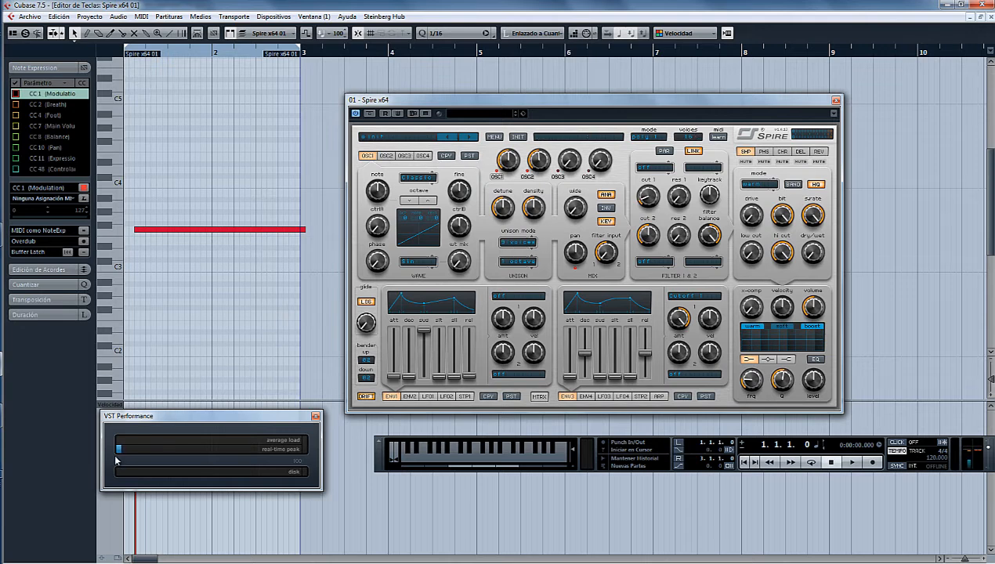
left_click(315, 416)
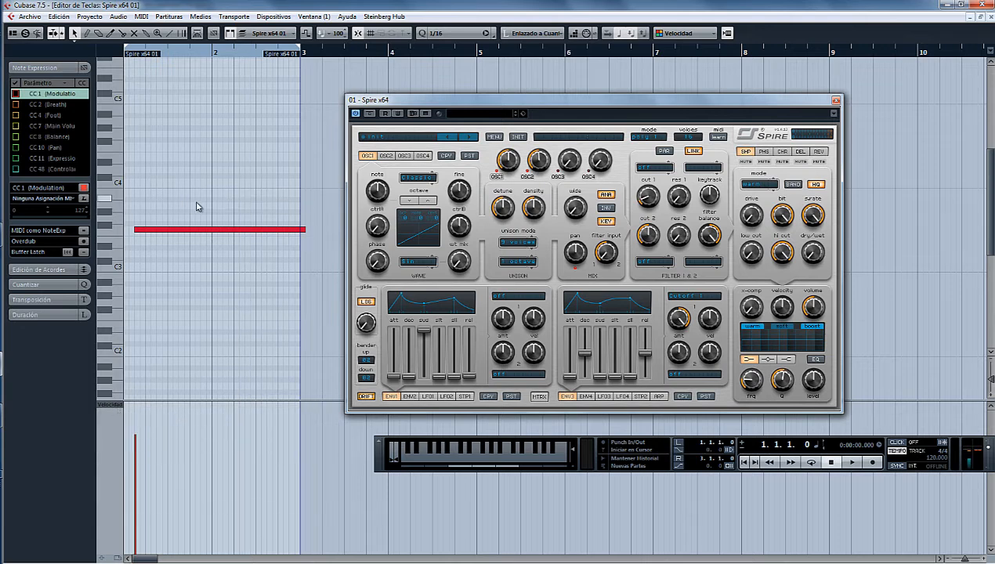
left_click_drag(218, 199, 230, 270)
key("Delete")
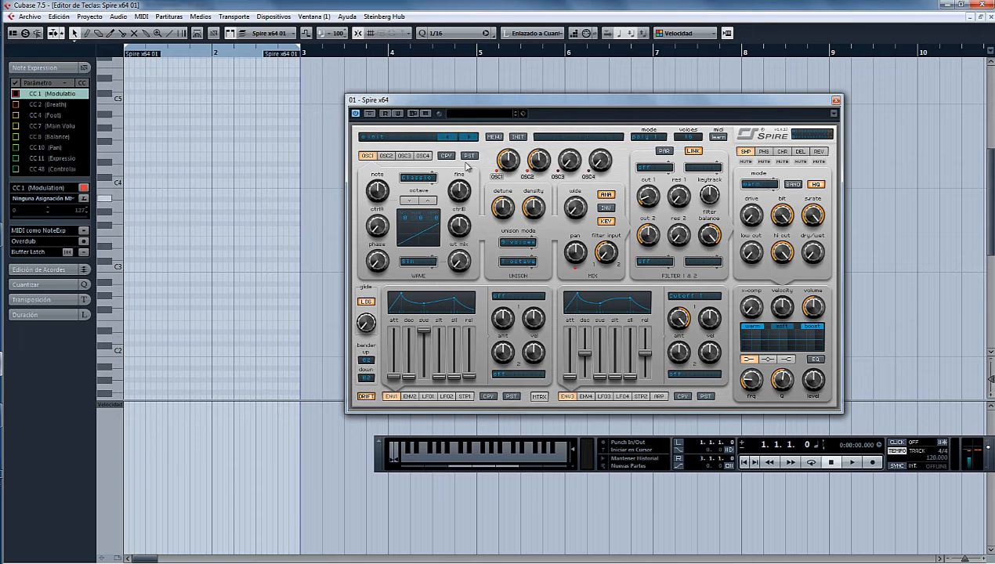
left_click(982, 16)
Set Spire's polyphony voices to 01
left_click_drag(530, 100, 561, 108)
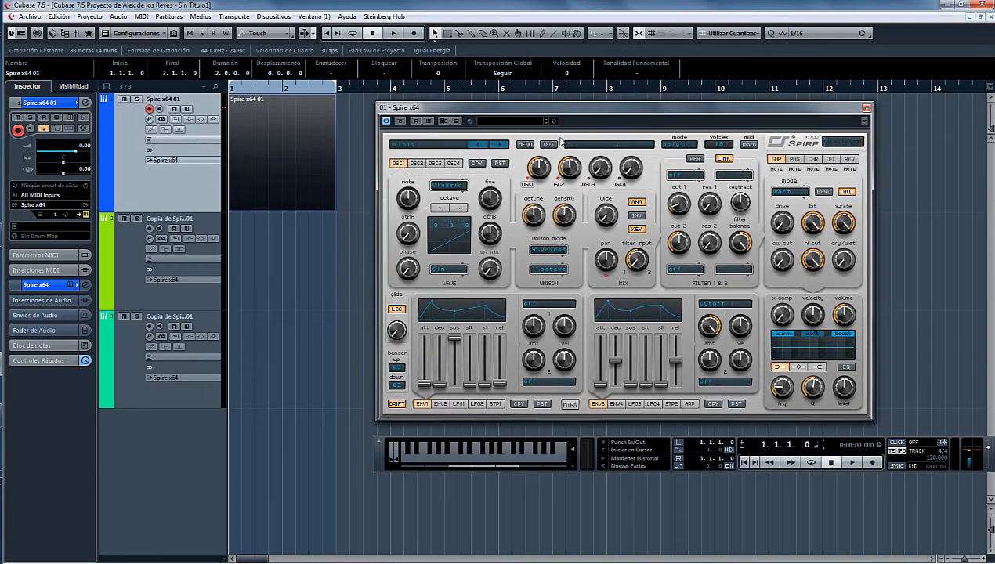
left_click(718, 147)
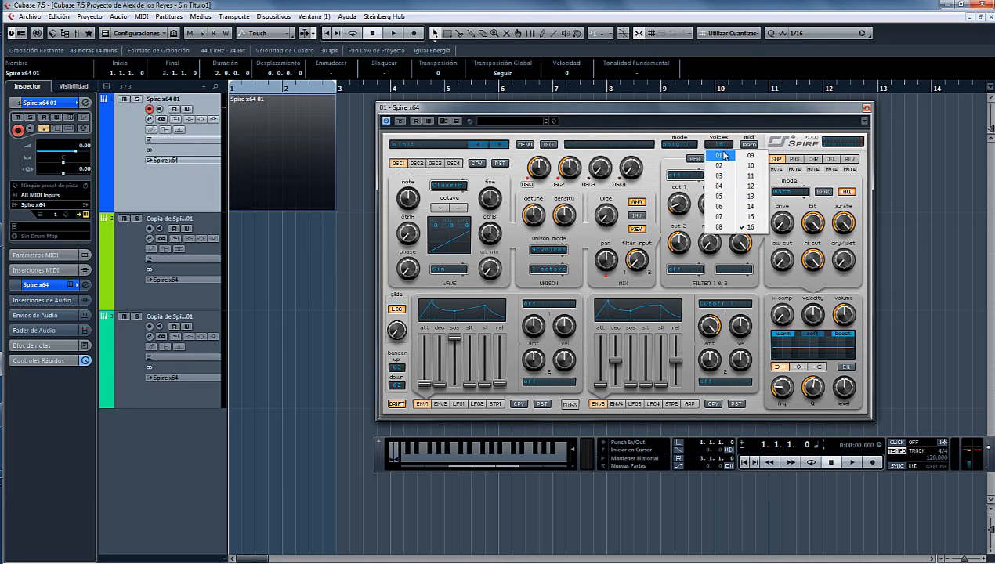
left_click(715, 154)
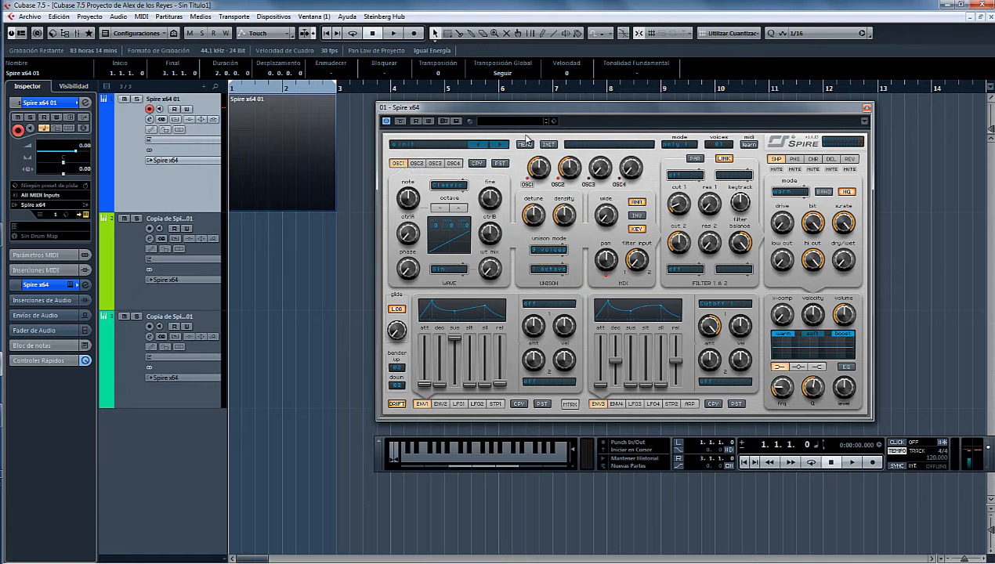
Reset Spire to the init patch and set oscillator 1's unison mode to 9 voices
left_click(549, 144)
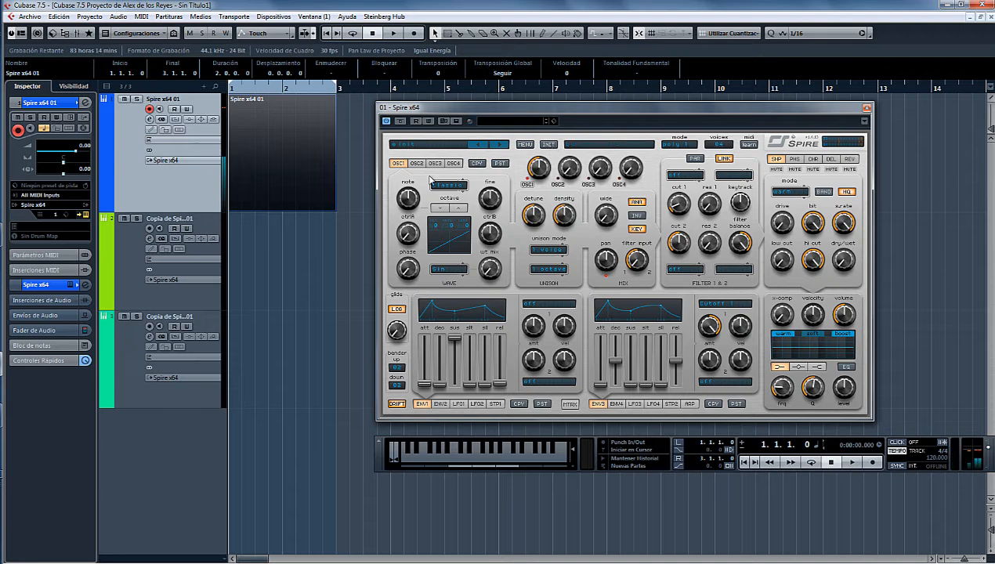
left_click(548, 249)
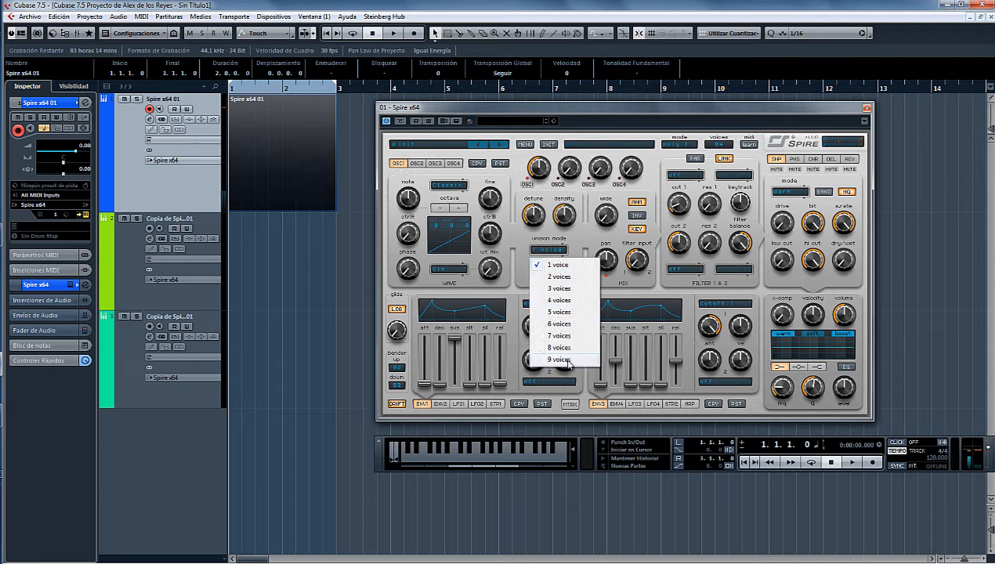
left_click(561, 359)
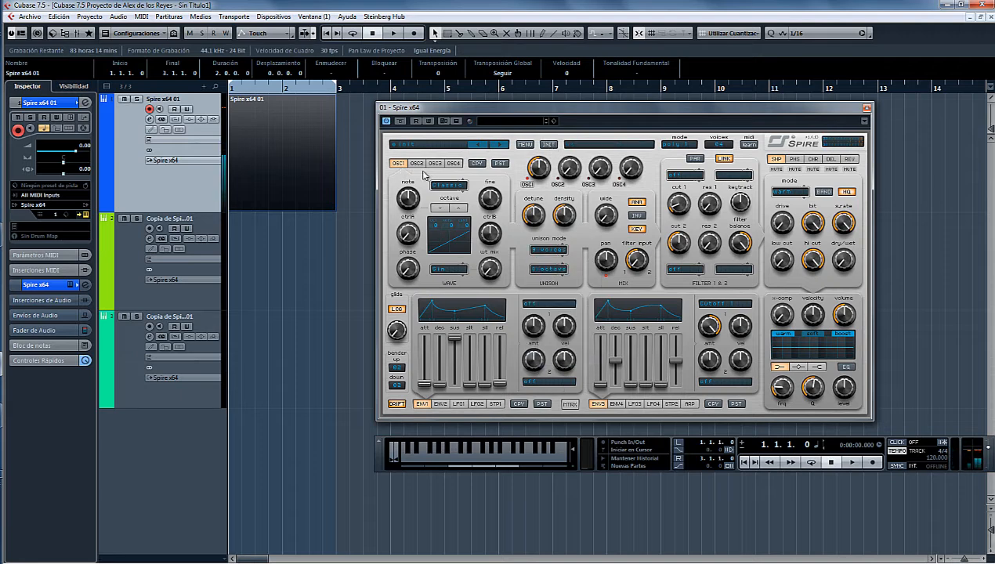
Set oscillator 1's wave type to AMSync after trying FM, and adjust its ctrB and octave
left_click(451, 189)
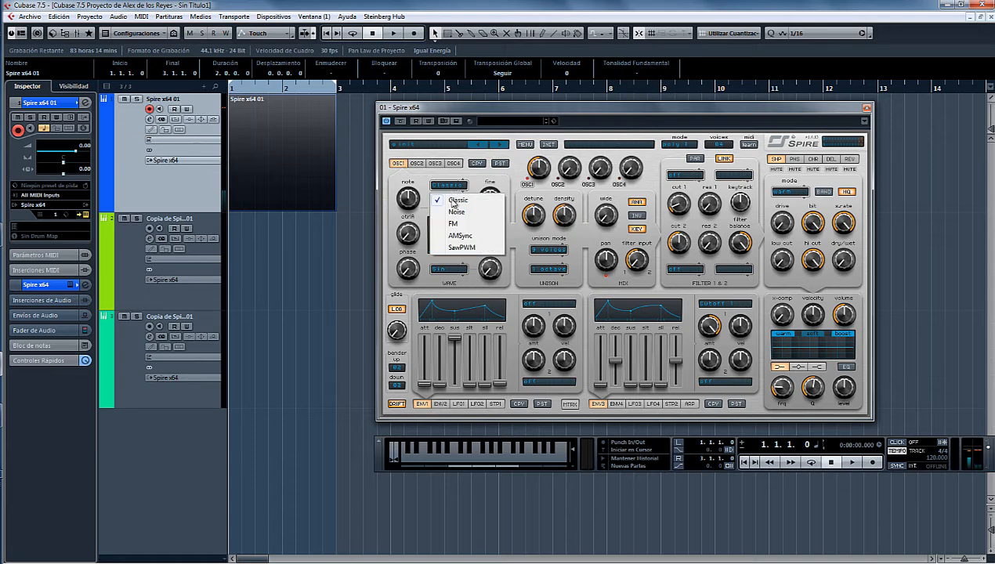
left_click(449, 226)
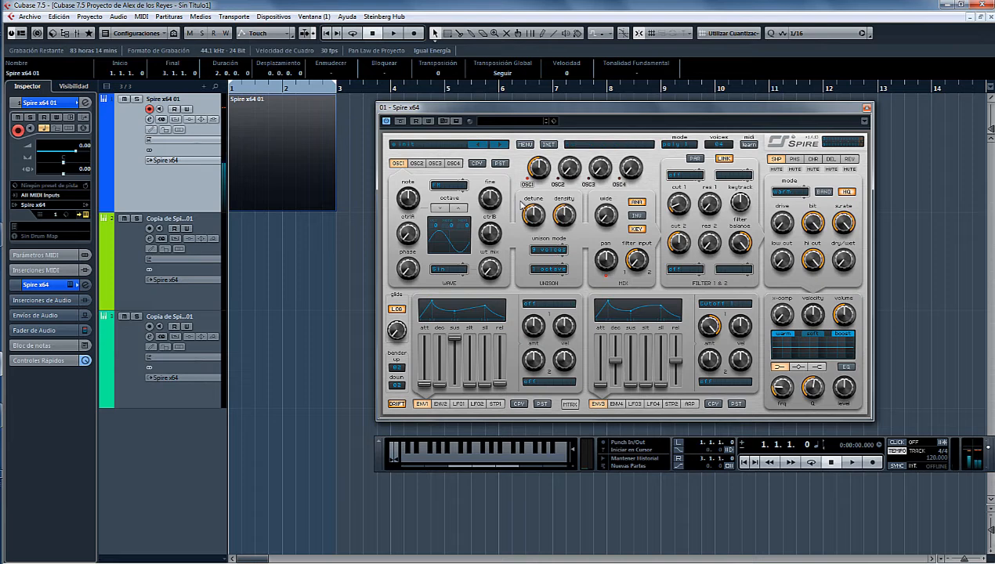
left_click(443, 191)
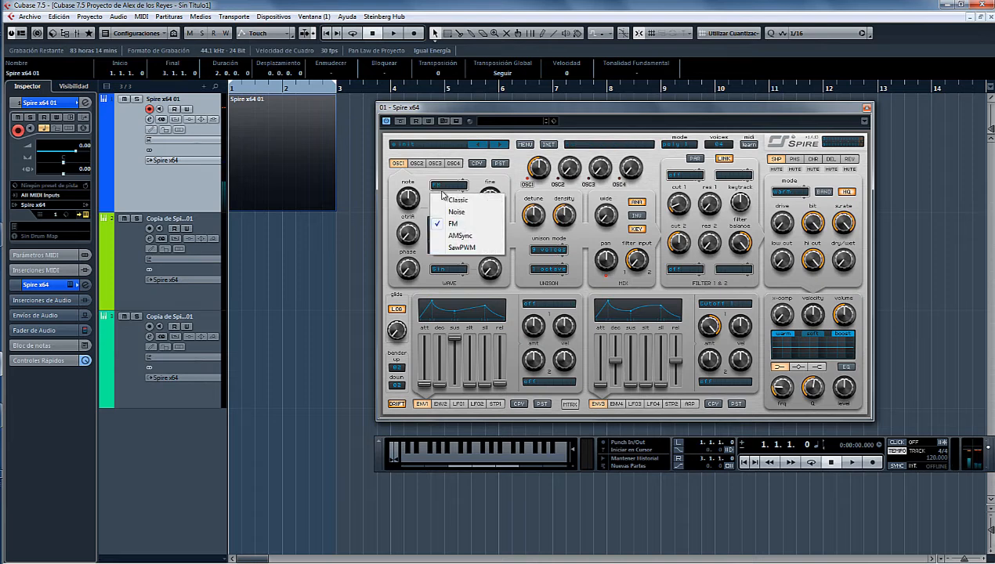
left_click(457, 236)
left_click_drag(491, 241, 489, 266)
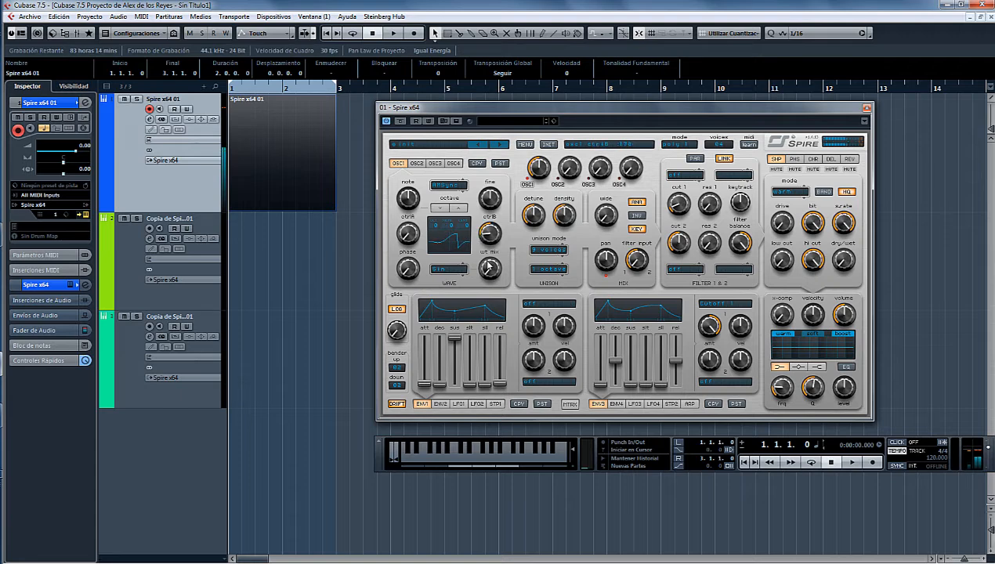
left_click(441, 210)
Try oscillator 1's unison mode at 1 voice, then set it back to 9 voices
left_click(541, 253)
left_click(546, 263)
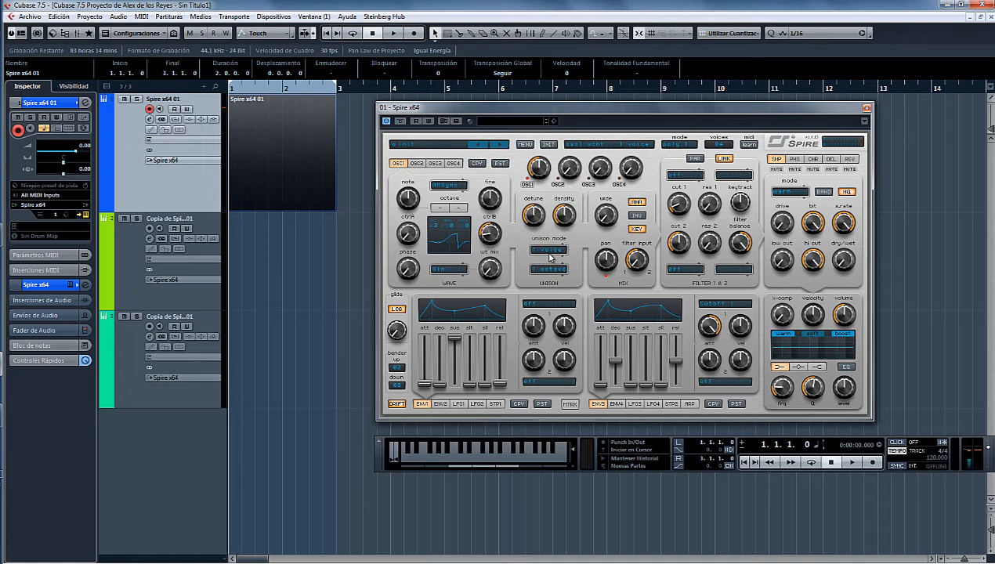
left_click(553, 250)
left_click(559, 354)
Adjust oscillator 2's fine tuning and turn oscillator 1's unison detune fully down
left_click(420, 164)
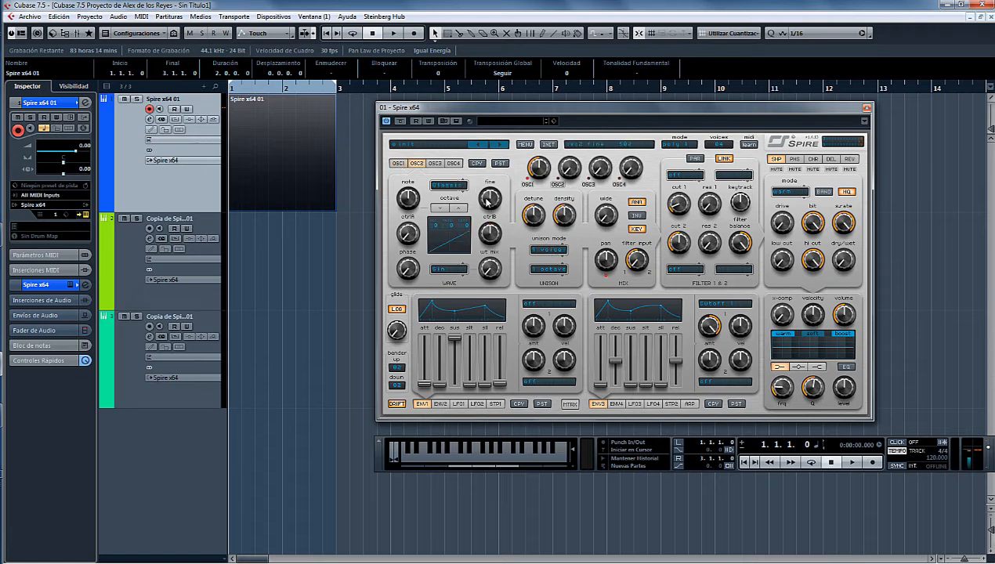
mouse_move(486, 198)
left_mouse_down()
mouse_move(487, 186)
mouse_move(481, 211)
mouse_move(481, 159)
mouse_move(469, 224)
mouse_move(477, 120)
mouse_move(477, 248)
mouse_move(486, 201)
left_mouse_up()
left_click_drag(538, 227, 534, 287)
left_click(399, 163)
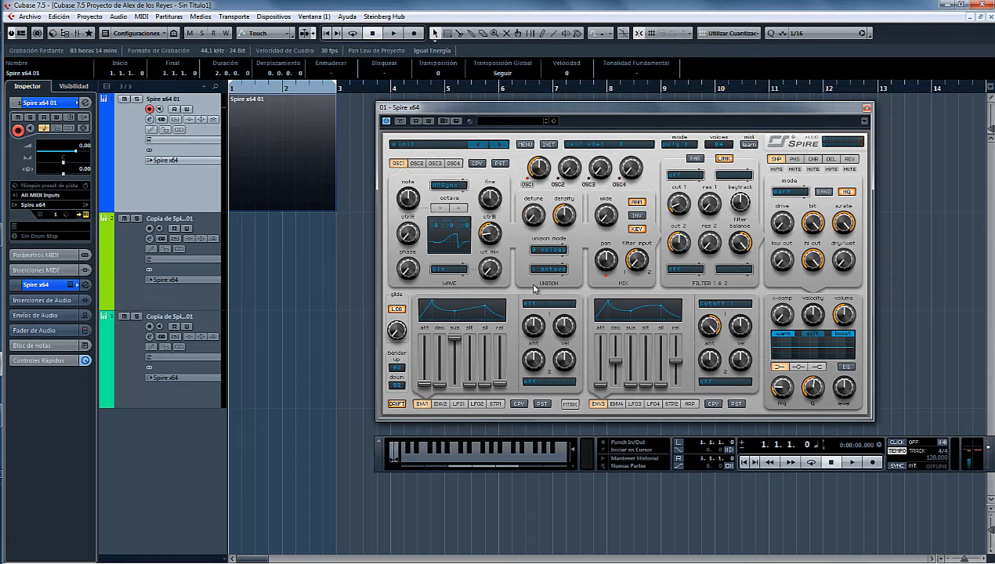
Switch oscillator 1's wave type to Classic and compare its unison detune at the maximum of 1000 and at lower amounts
left_click(448, 187)
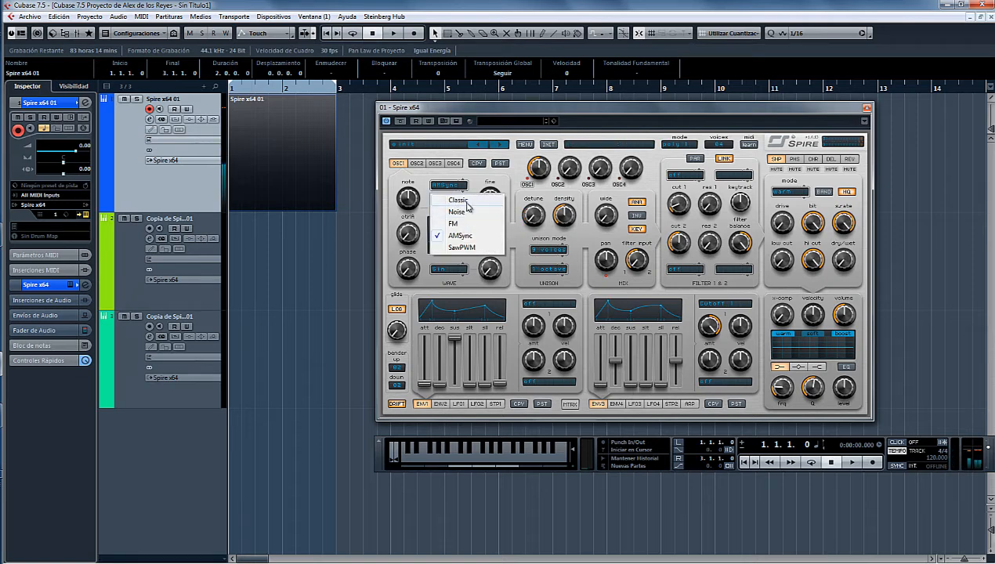
left_click(467, 205)
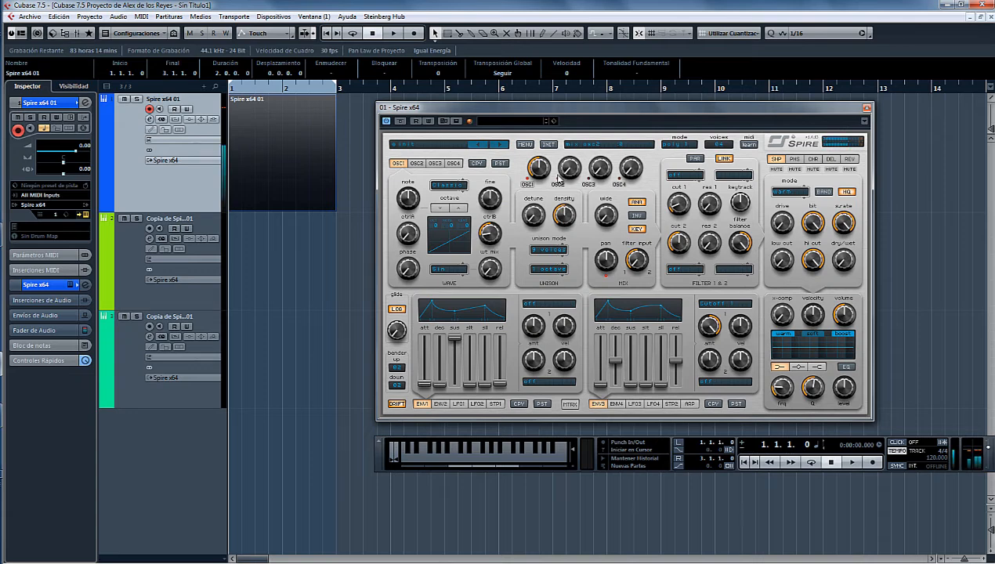
left_click_drag(533, 222, 555, 74)
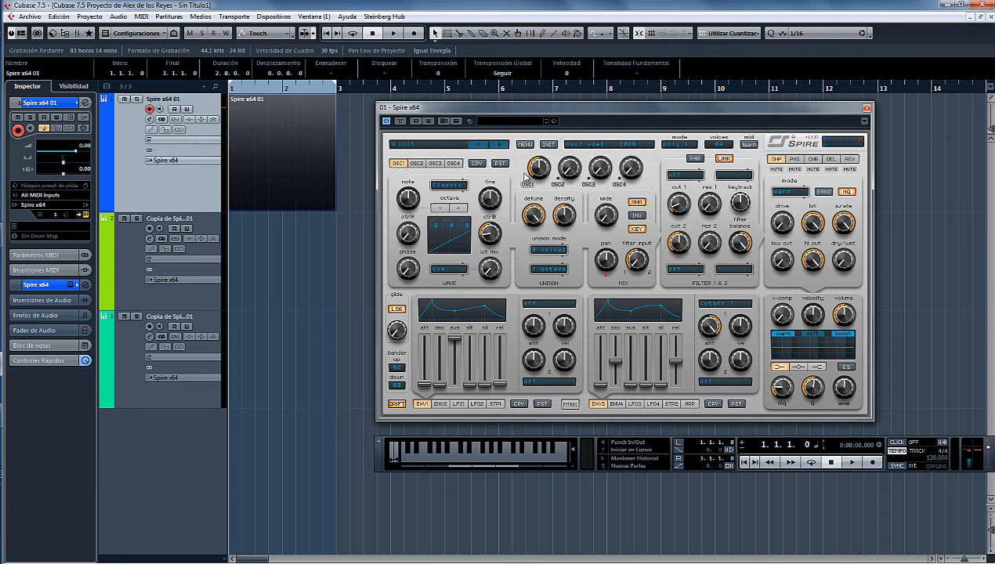
left_click_drag(522, 209, 503, 199)
left_click_drag(506, 163, 505, 217)
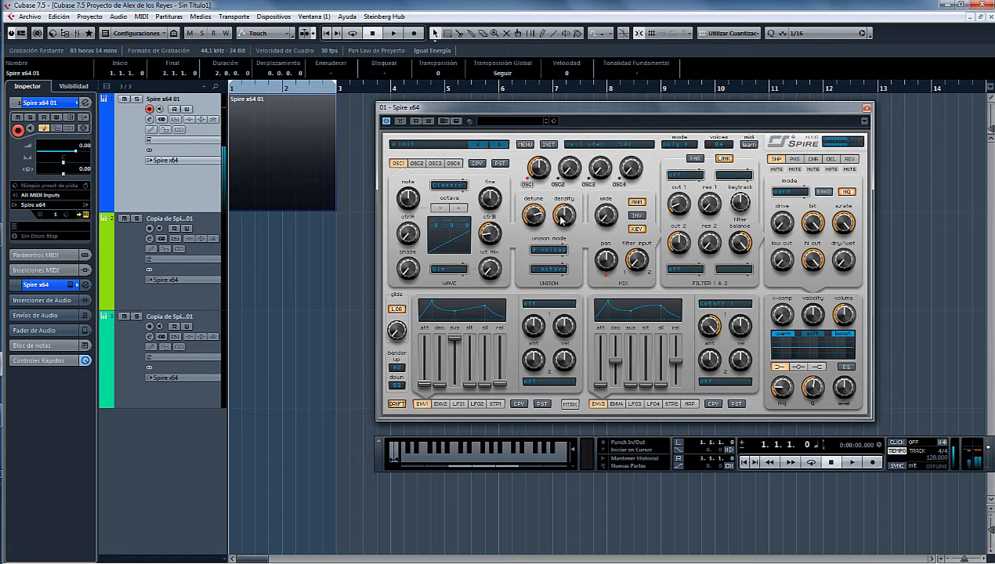
Compare unison density amounts on oscillator 1, readjust its detune, and turn the density down
mouse_move(560, 217)
left_mouse_down()
mouse_move(550, 252)
mouse_move(557, 201)
mouse_move(553, 254)
mouse_move(551, 189)
mouse_move(566, 209)
mouse_move(551, 349)
mouse_move(557, 292)
mouse_move(553, 347)
mouse_move(536, 284)
mouse_move(534, 313)
mouse_move(554, 214)
left_mouse_up()
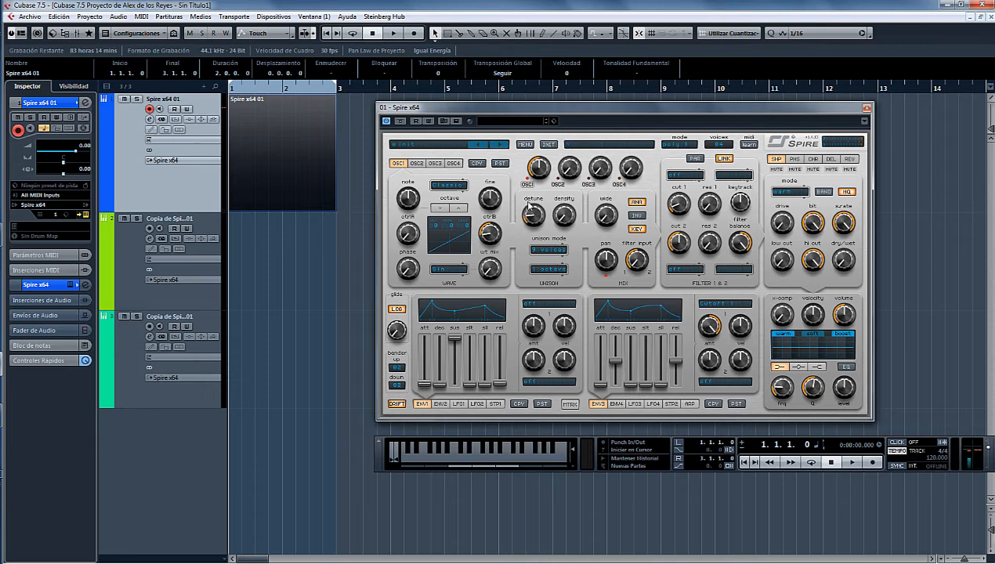
left_click_drag(529, 221, 524, 199)
mouse_move(564, 215)
left_click_drag(564, 215, 544, 238)
left_click_drag(558, 214, 552, 276)
Compare narrow and wide settings on oscillator 1, leave the wide amount at maximum, and toggle ANA off and back on
left_click_drag(605, 222, 613, 107)
left_click_drag(613, 107, 598, 222)
left_click_drag(600, 221, 623, 93)
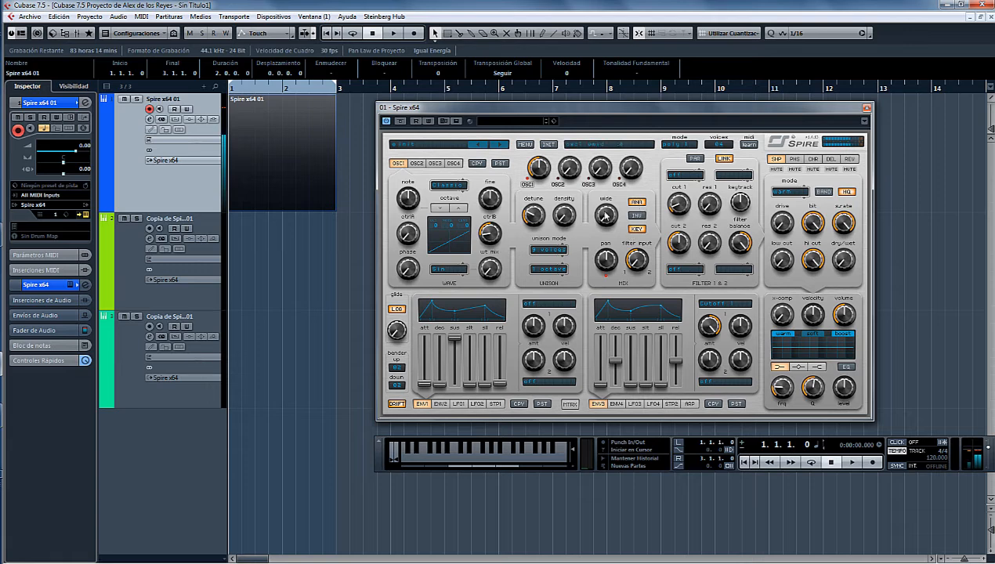
left_click_drag(602, 213, 606, 59)
left_click(637, 203)
left_click(637, 203)
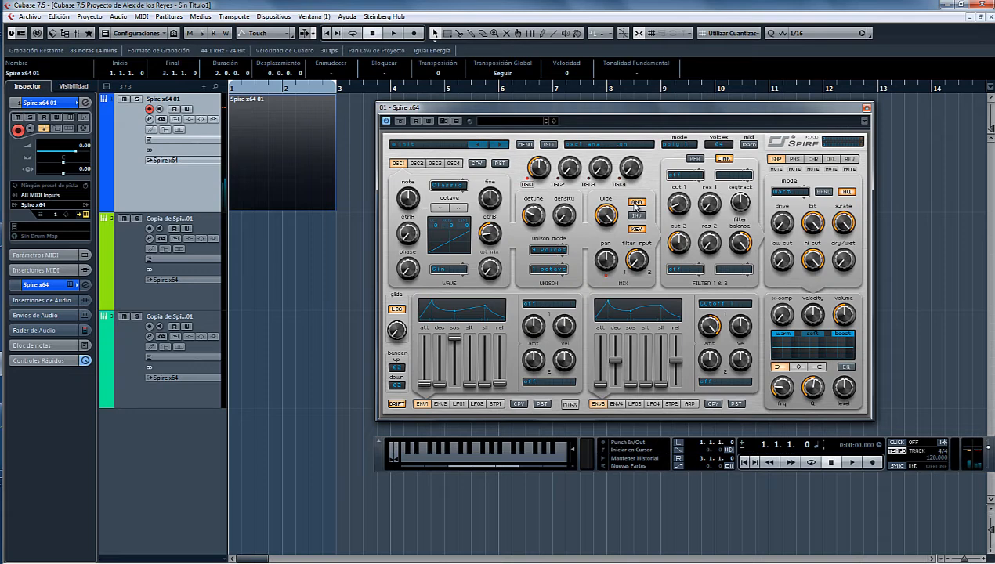
Set filter 1's type to perfecto and test its cutoff with the reverb and delay effects
left_click(687, 176)
left_click(696, 201)
left_click(852, 160)
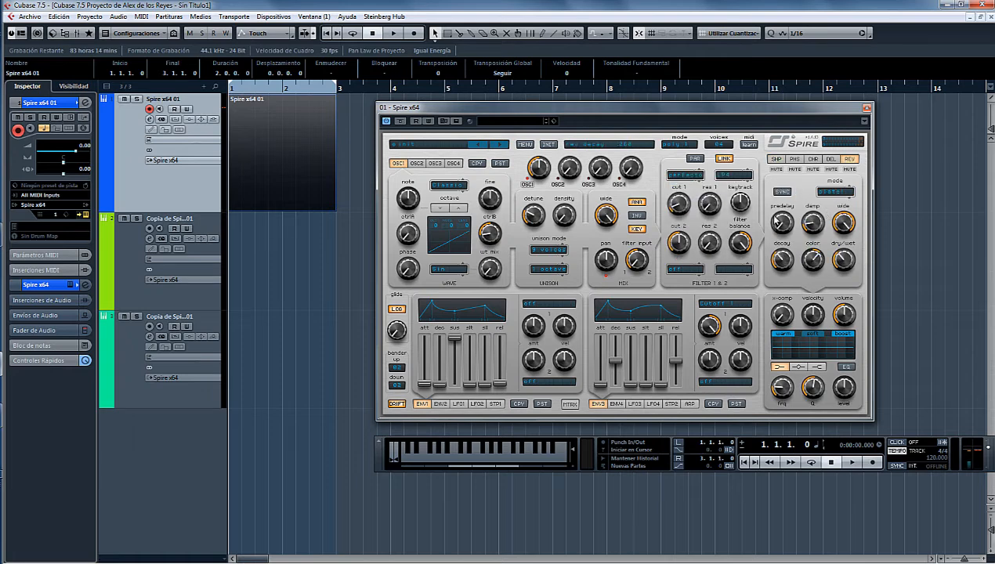
left_click(831, 159)
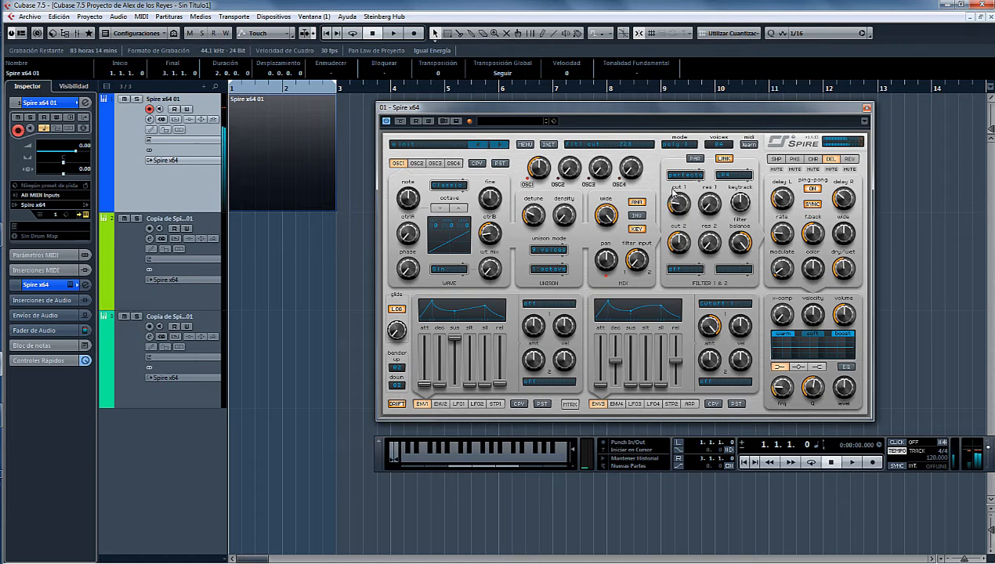
left_click_drag(671, 182, 662, 182)
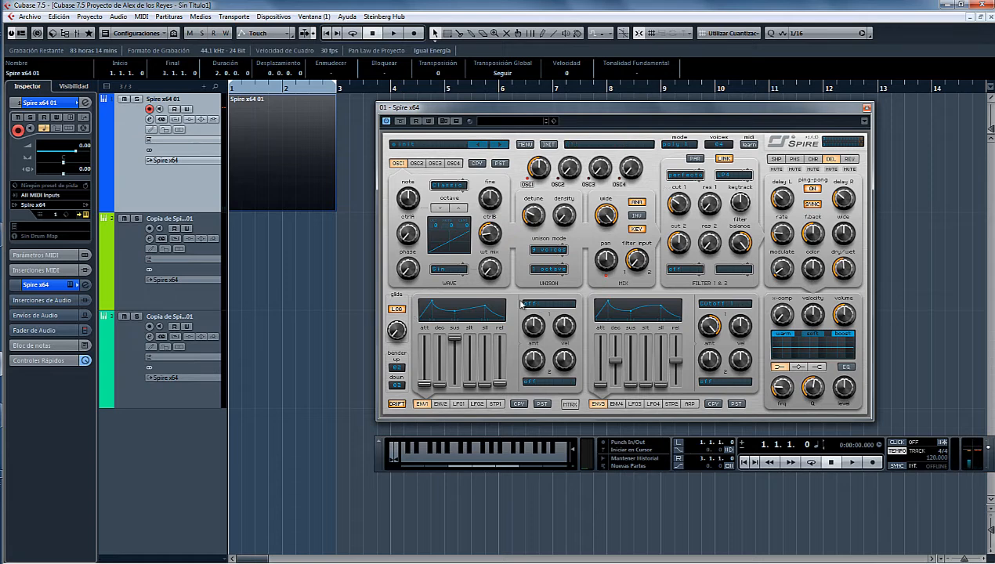
Reduce oscillator 1's unison mode to 4 voices and review the reverb and delay settings
left_click(849, 159)
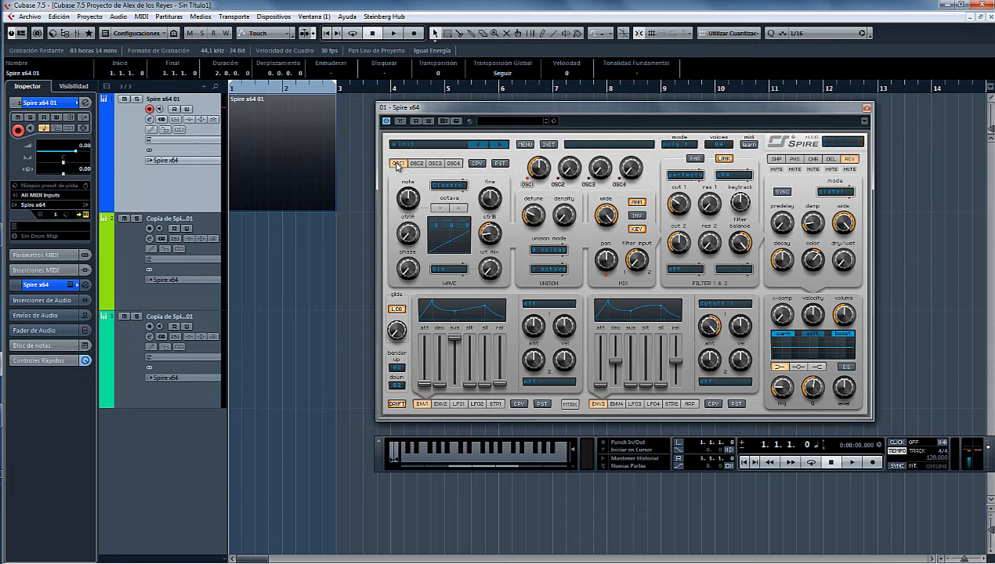
left_click(555, 251)
left_click(551, 304)
left_click(832, 159)
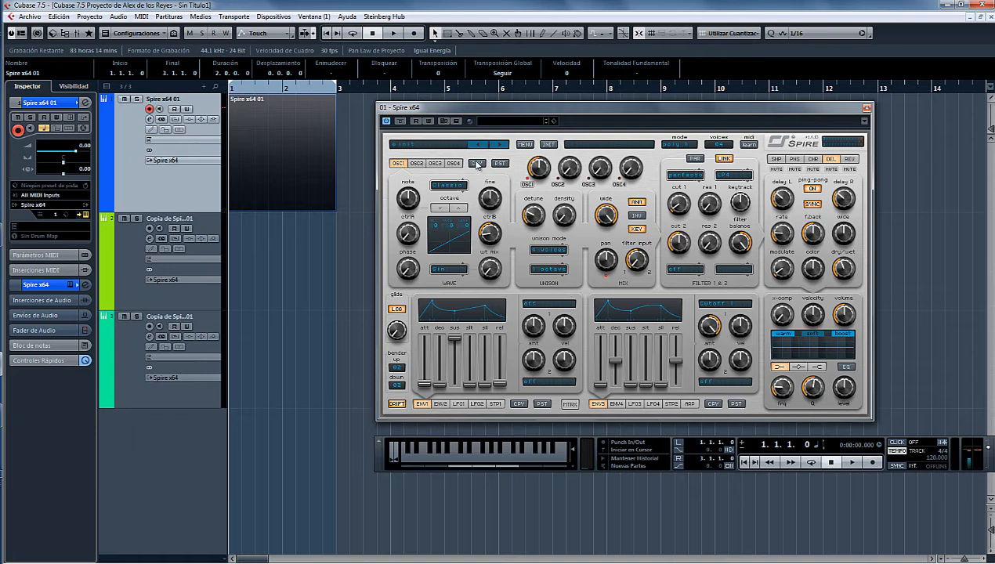
Copy oscillator 1's settings onto oscillator 2, raise oscillator 2's mix level, and audition the sound with filter 1's cutoff
left_click(416, 163)
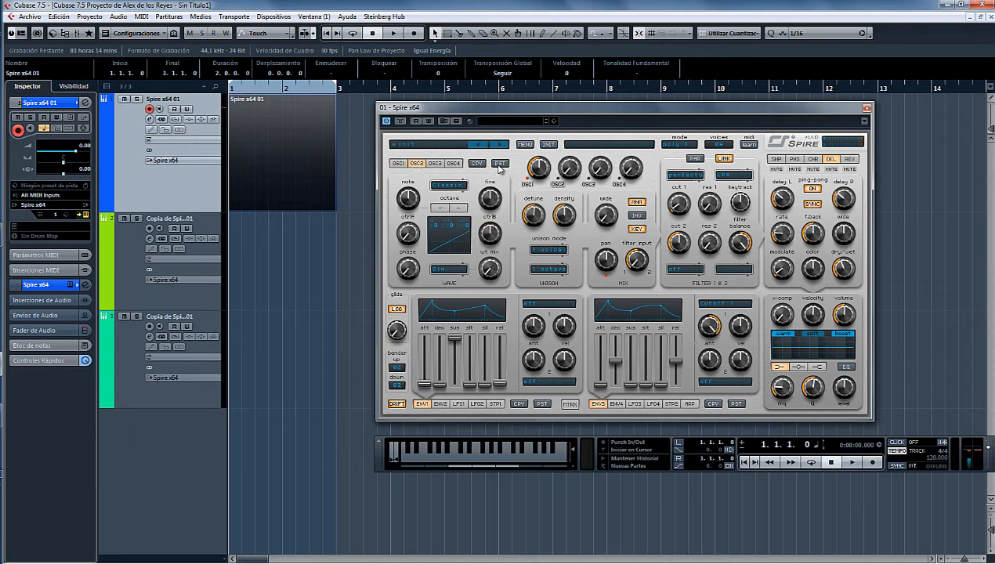
left_click(499, 165)
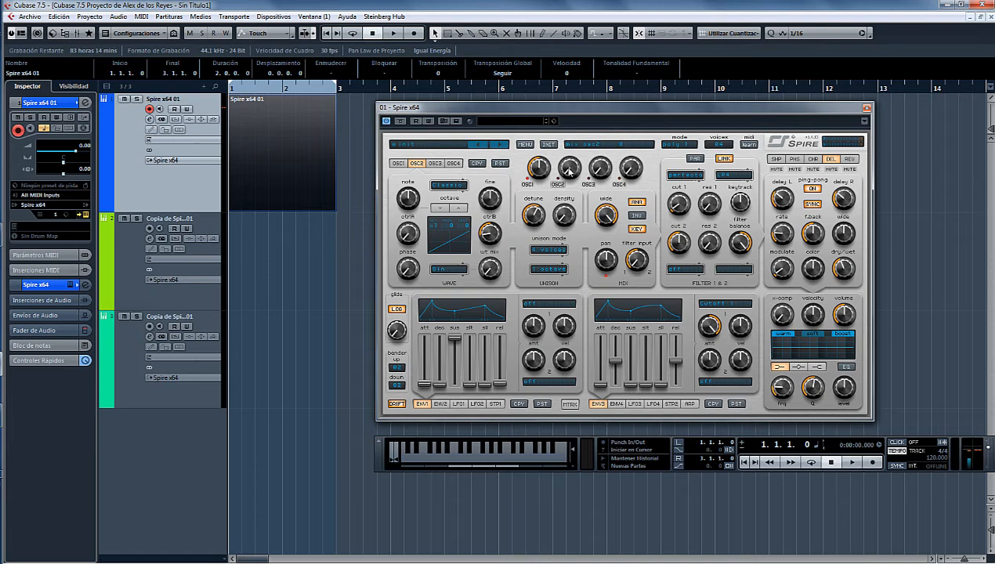
left_click_drag(569, 172, 573, 119)
left_click_drag(542, 235, 533, 255)
mouse_move(570, 174)
left_mouse_down()
mouse_move(579, 120)
mouse_move(553, 183)
left_mouse_up()
left_click(505, 163)
left_click(505, 163)
left_click_drag(574, 167, 571, 123)
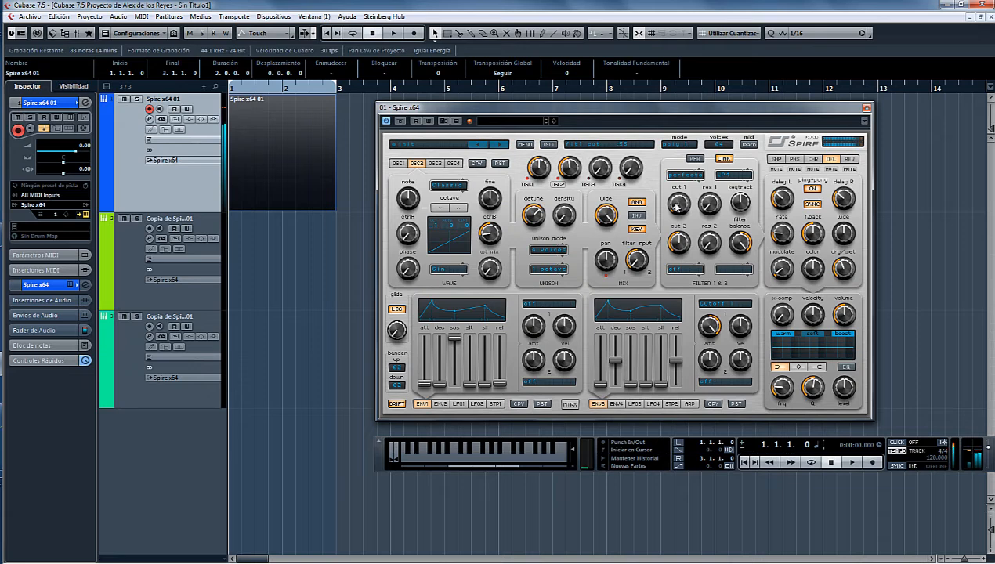
mouse_move(676, 205)
left_mouse_down()
mouse_move(697, 144)
mouse_move(682, 189)
left_mouse_up()
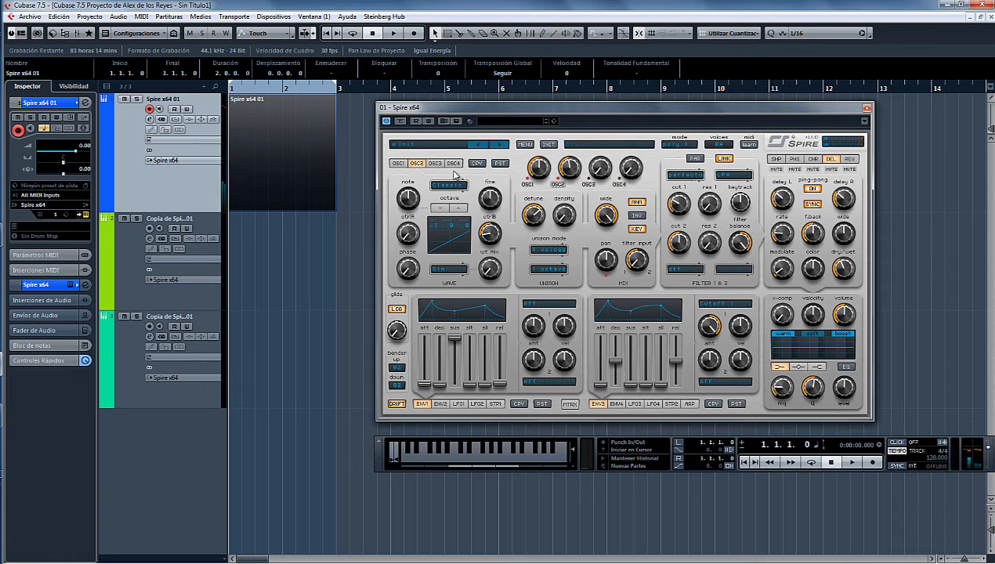
Paste the copied oscillator settings onto oscillators 3 and 4 with their mix levels raised, and sweep filter 1's cutoff
left_click(432, 165)
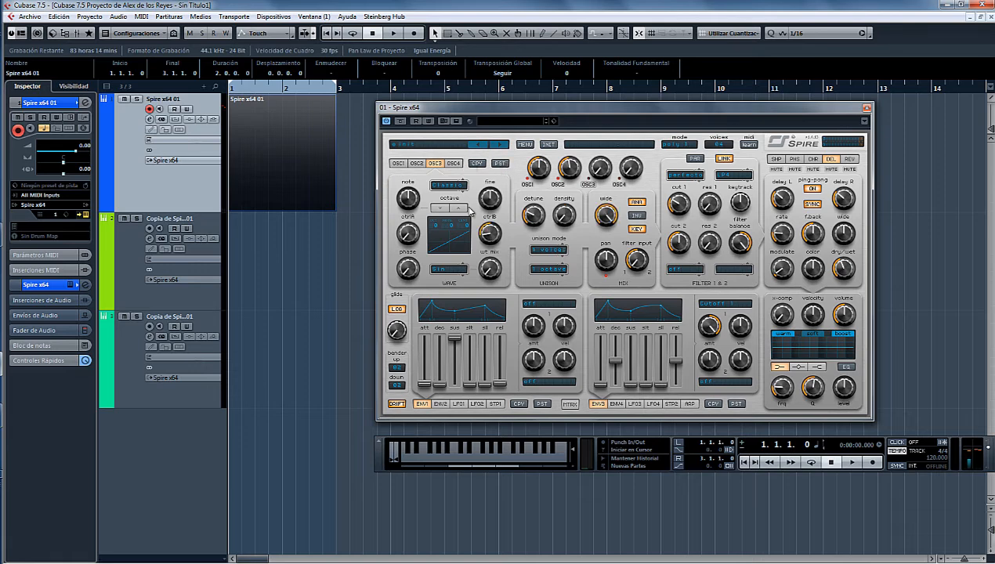
left_click(454, 164)
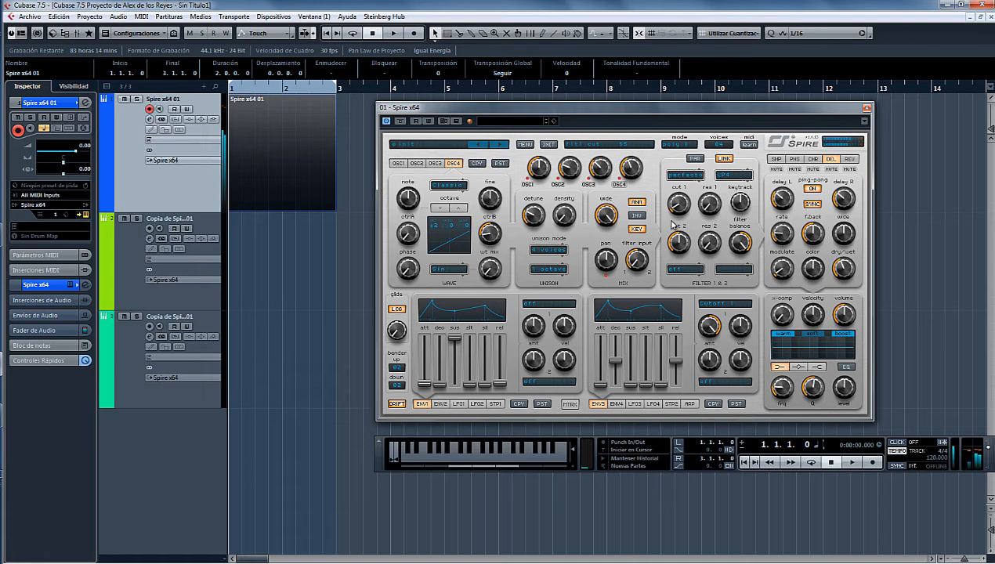
left_click_drag(671, 220, 672, 221)
left_click_drag(673, 214, 677, 190)
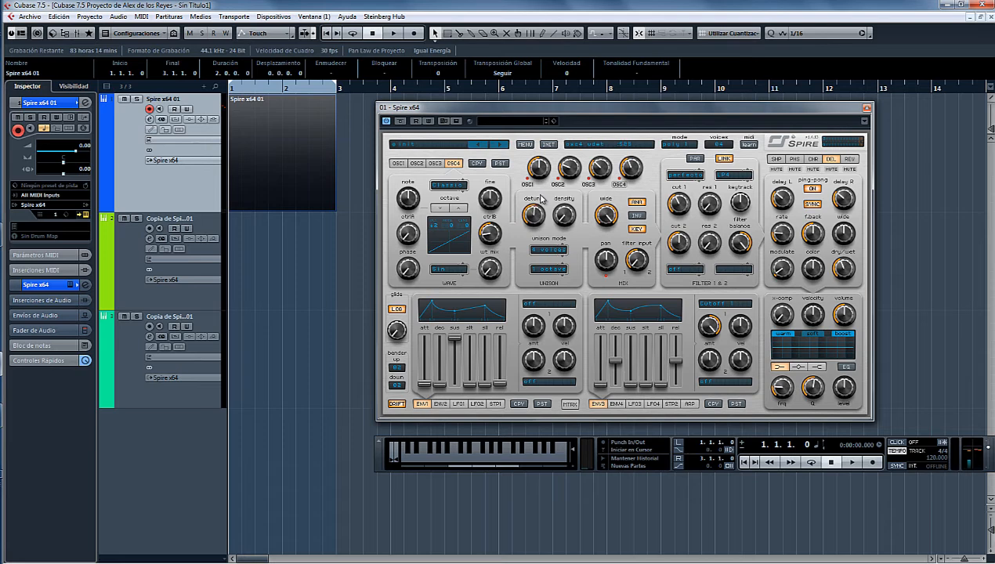
Readjust the unison detune of the oscillators from 4 back to 1 and lower filter 1's cutoff
left_click(437, 164)
left_click(416, 164)
left_click(397, 164)
left_click_drag(537, 213, 538, 235)
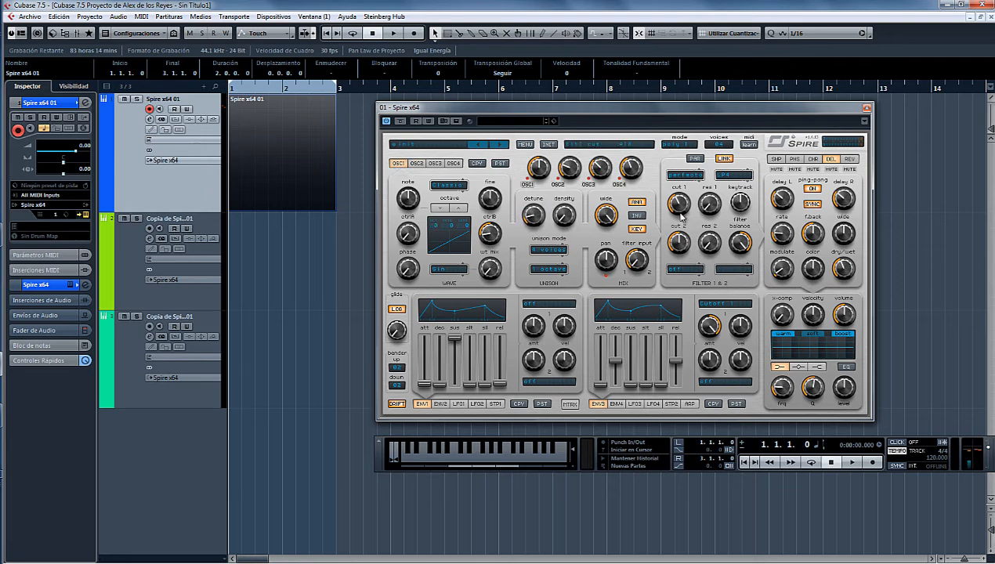
left_click_drag(678, 213, 679, 235)
Reduce the reverb decay and delay feedback, and sweep filter 1's cutoff up to 1000 and back down
left_click(848, 159)
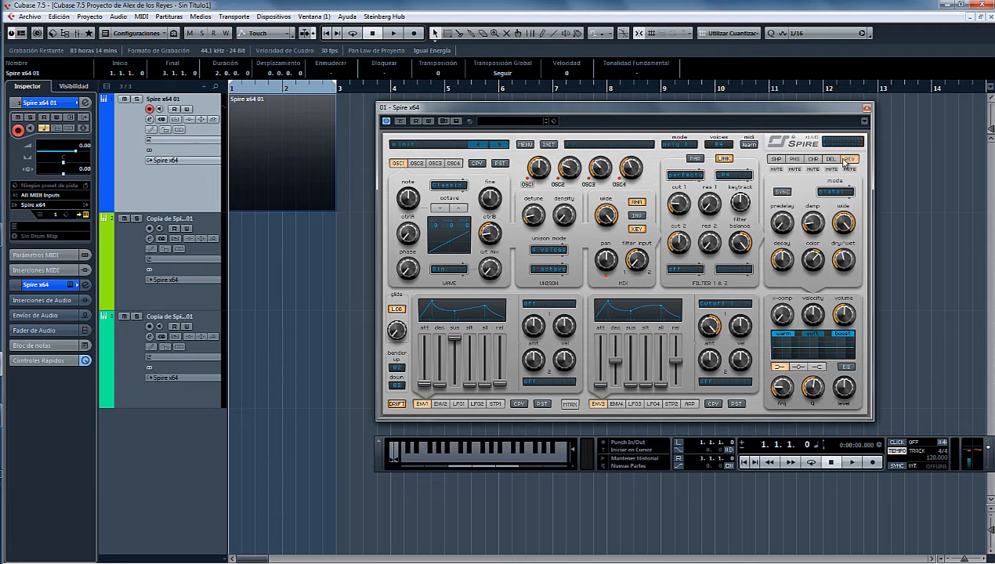
left_click_drag(780, 245, 801, 290)
left_click(831, 159)
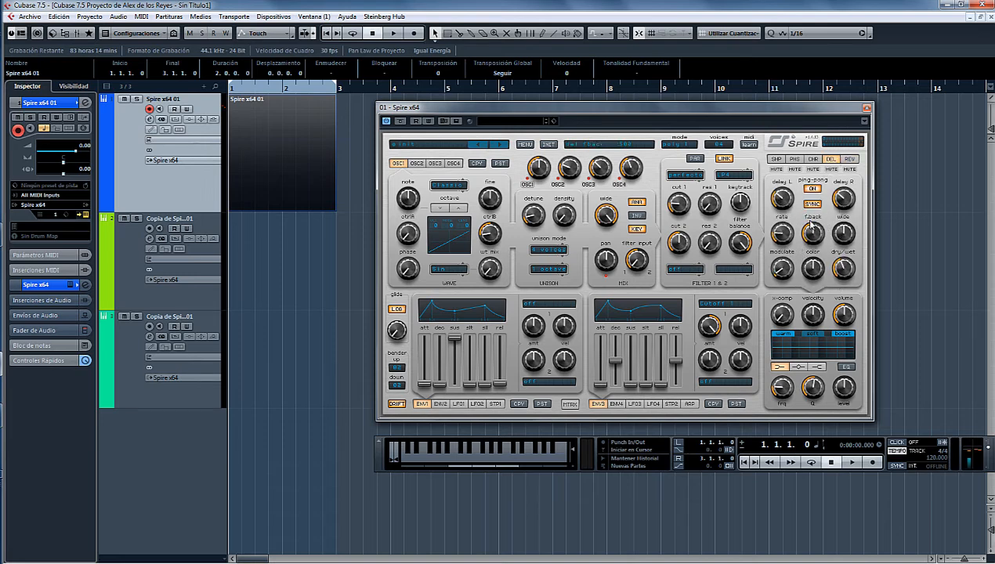
left_click_drag(811, 228, 841, 286)
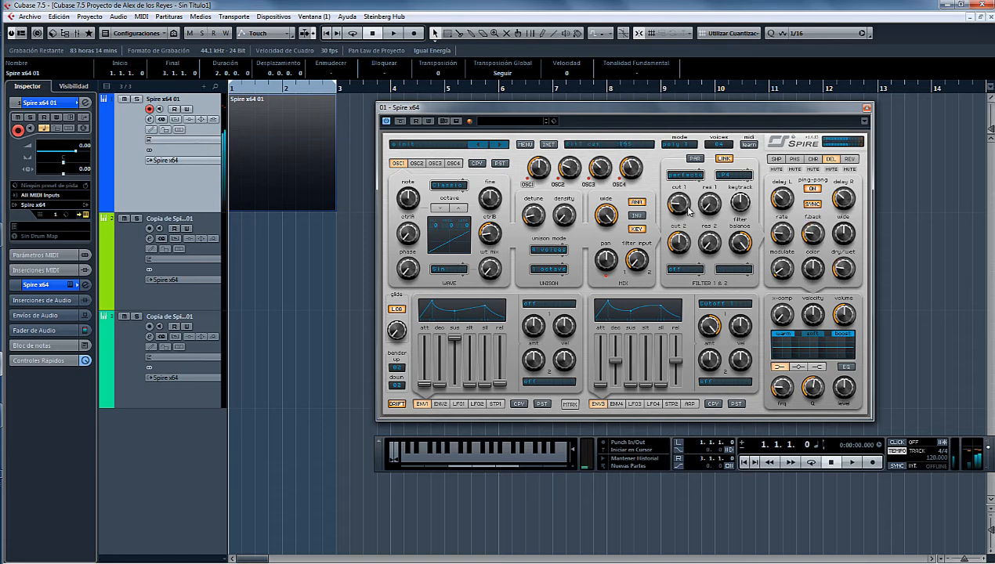
left_click_drag(687, 210, 678, 120)
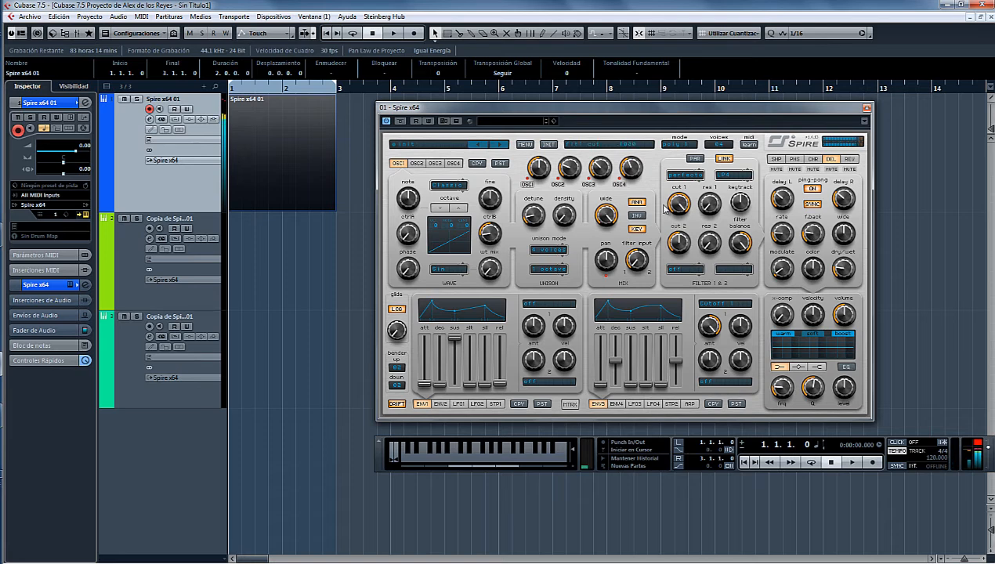
left_click_drag(671, 205, 665, 273)
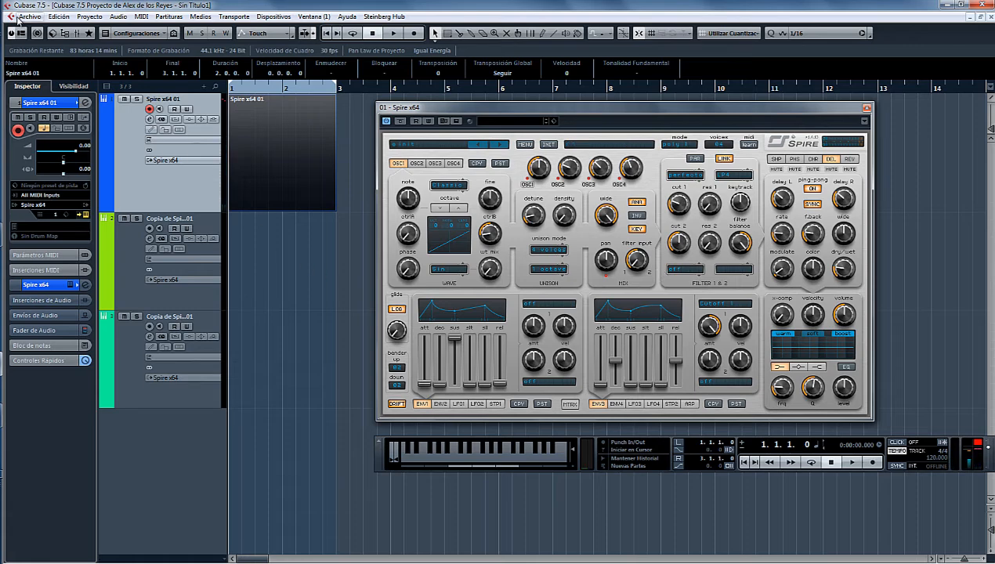
Save the project under the new name "enero 2015 clase 2 spire sonidaco"
left_click(28, 17)
left_click(62, 105)
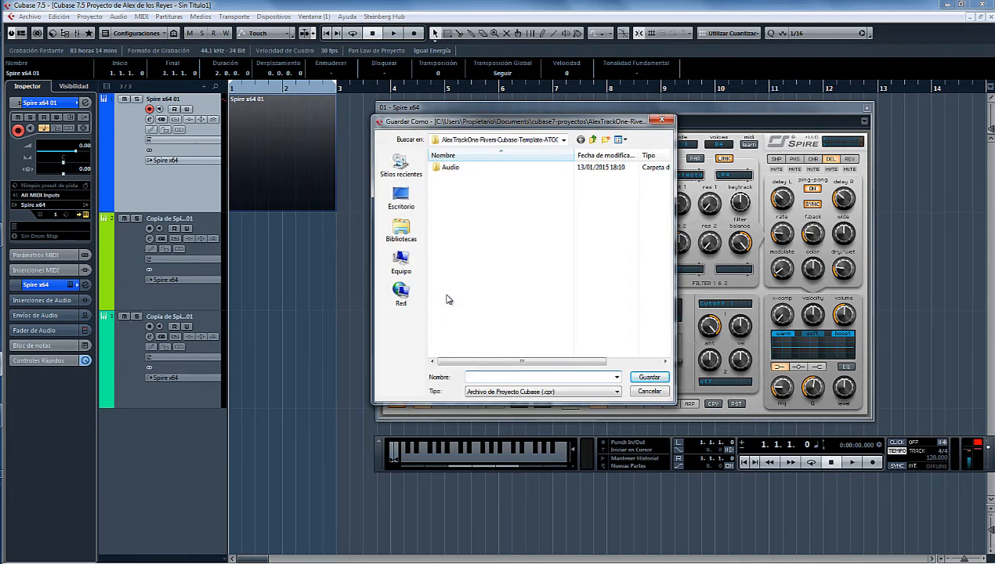
type("enero 2015 clase 2 spire sonidaco")
key("Return")
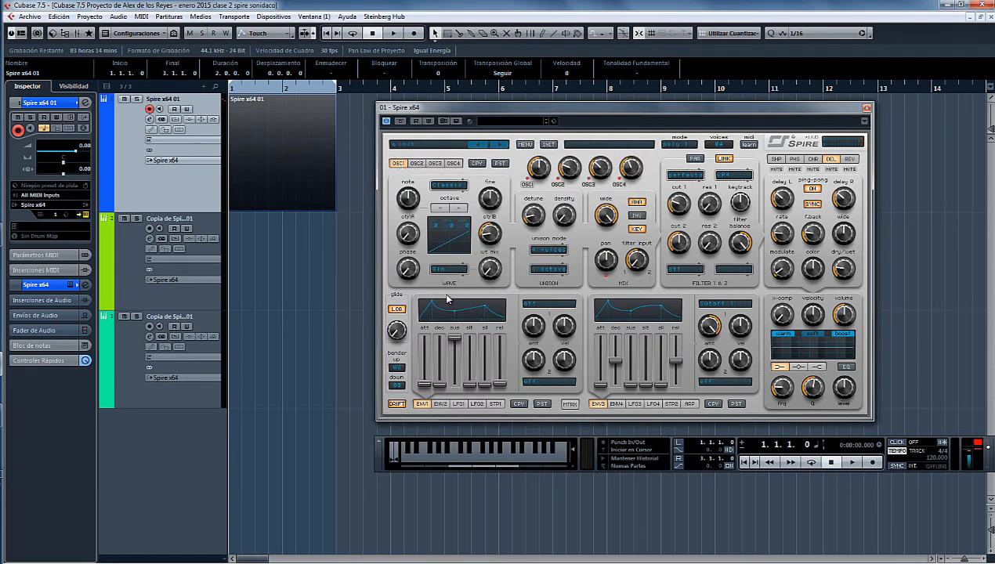
Display the VST Performance meter and rearrange it with the Spire window and transport so that all are visible
left_click_drag(570, 113, 566, 101)
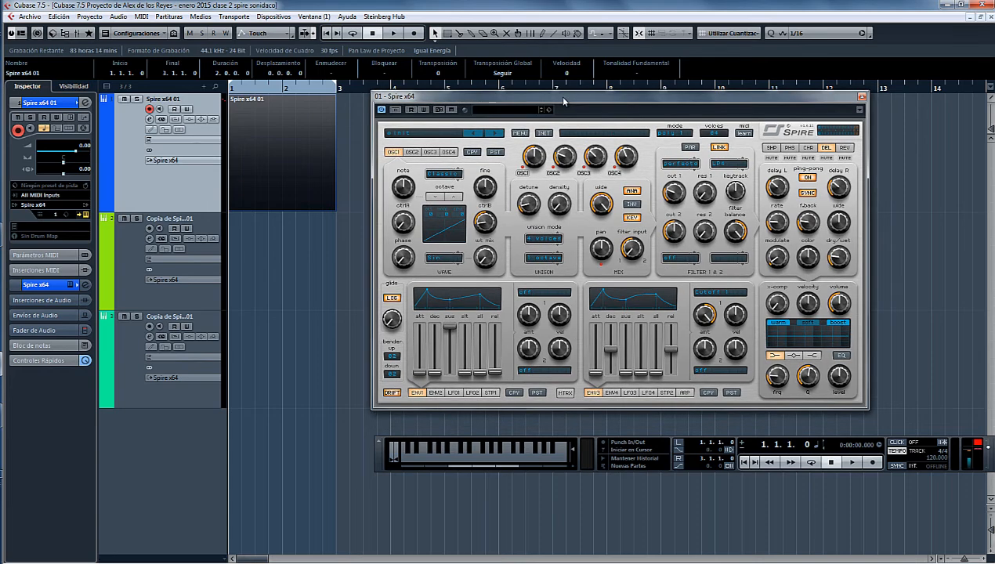
key("F12")
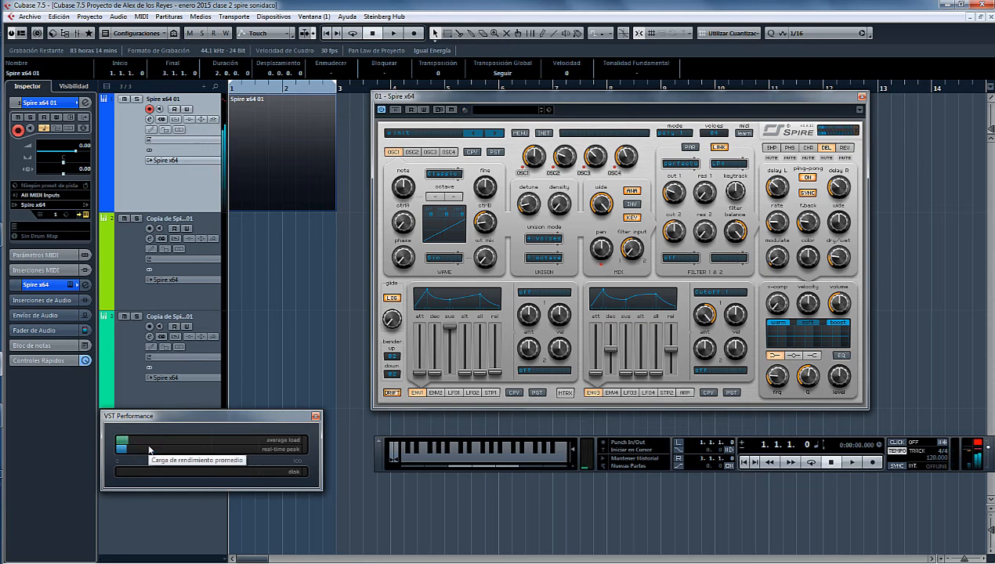
left_click_drag(230, 418, 250, 460)
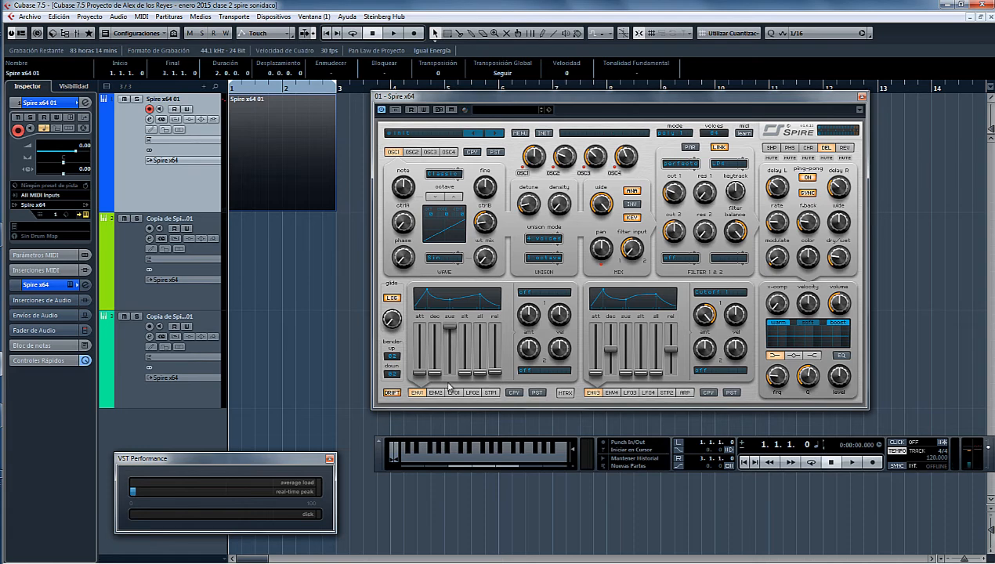
left_click_drag(381, 457, 310, 434)
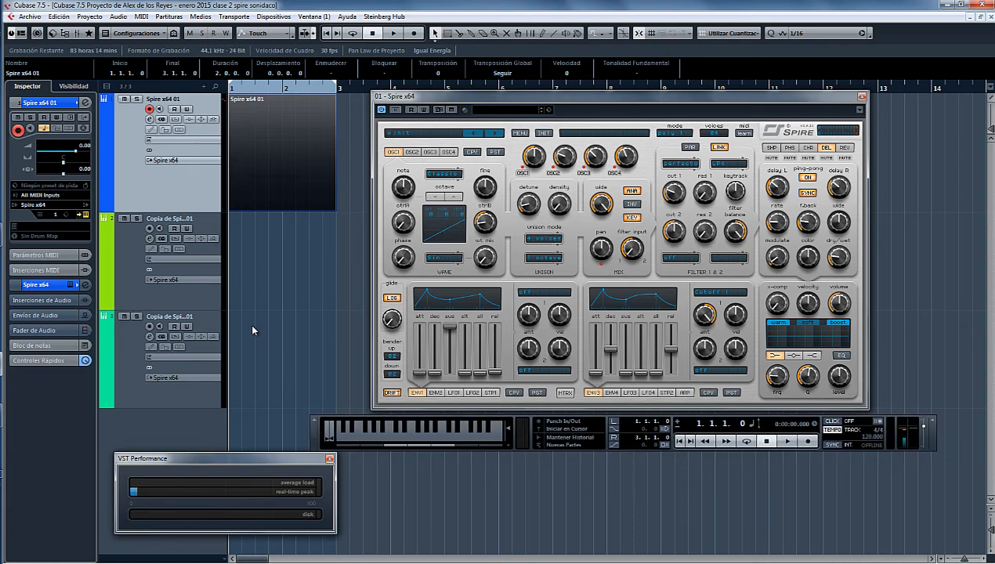
Display Spire's reverb settings and save the project
left_click(272, 195)
left_click(282, 157)
left_click(845, 148)
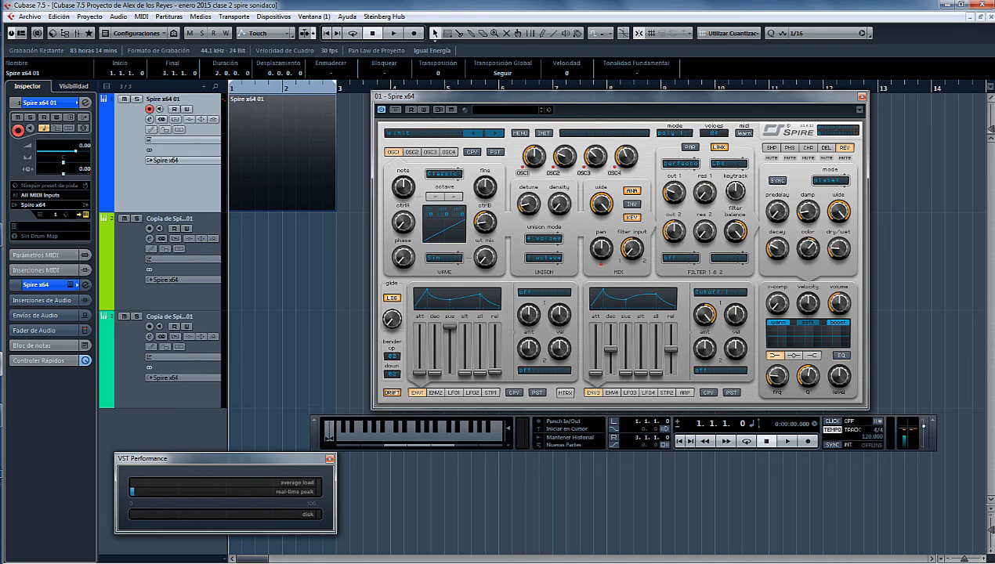
left_click(29, 16)
left_click(57, 95)
left_click(140, 287)
left_click(122, 354)
left_click(132, 263)
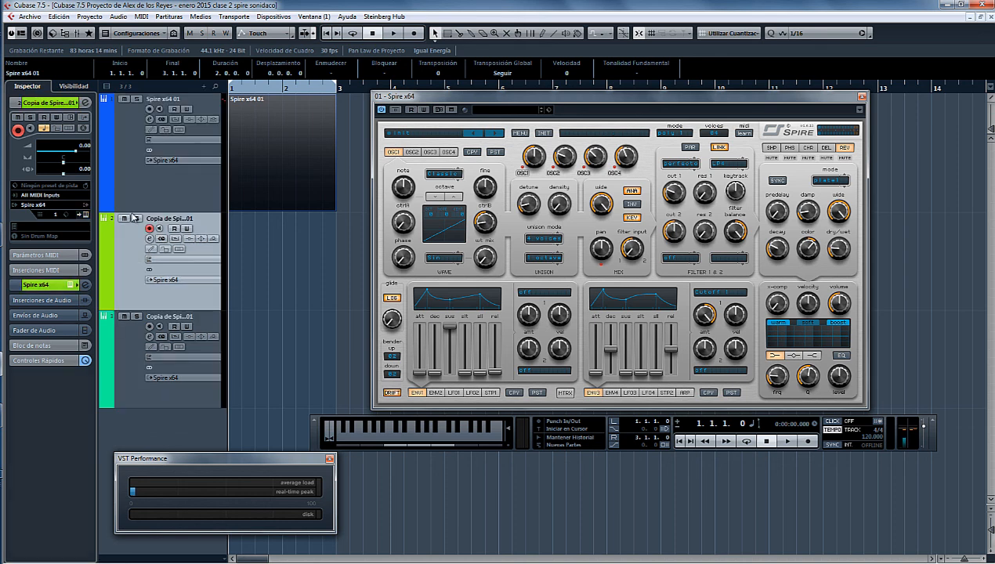
left_click(130, 187)
left_click(125, 273)
left_click(134, 337)
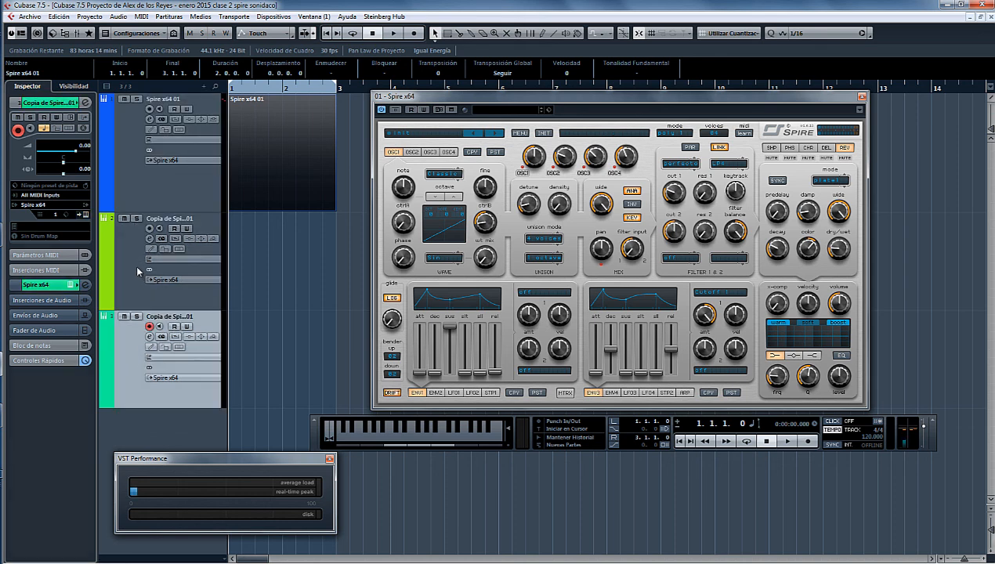
left_click(138, 268)
left_click(124, 168)
left_click(125, 227)
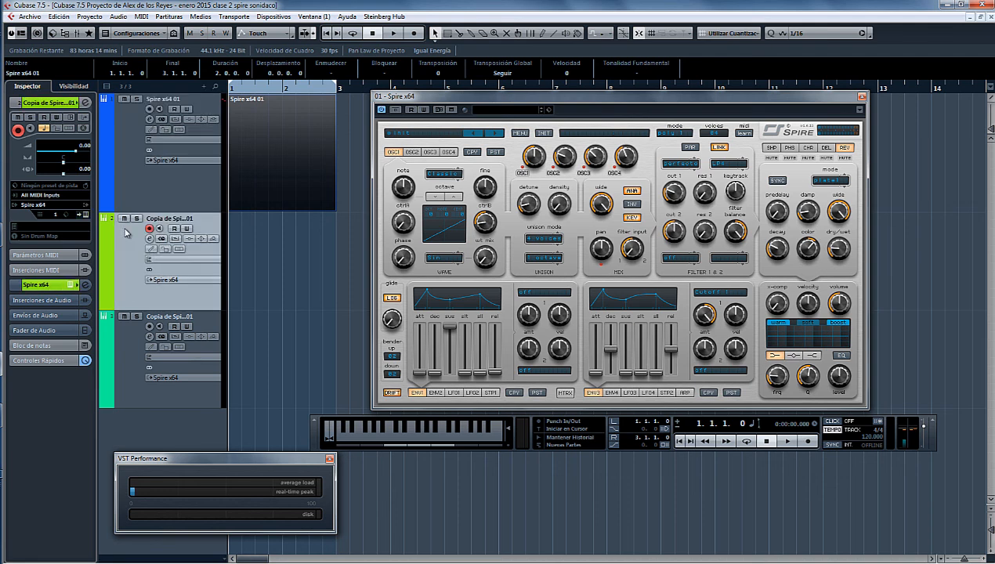
left_click(119, 357)
left_click(128, 261)
left_click(130, 186)
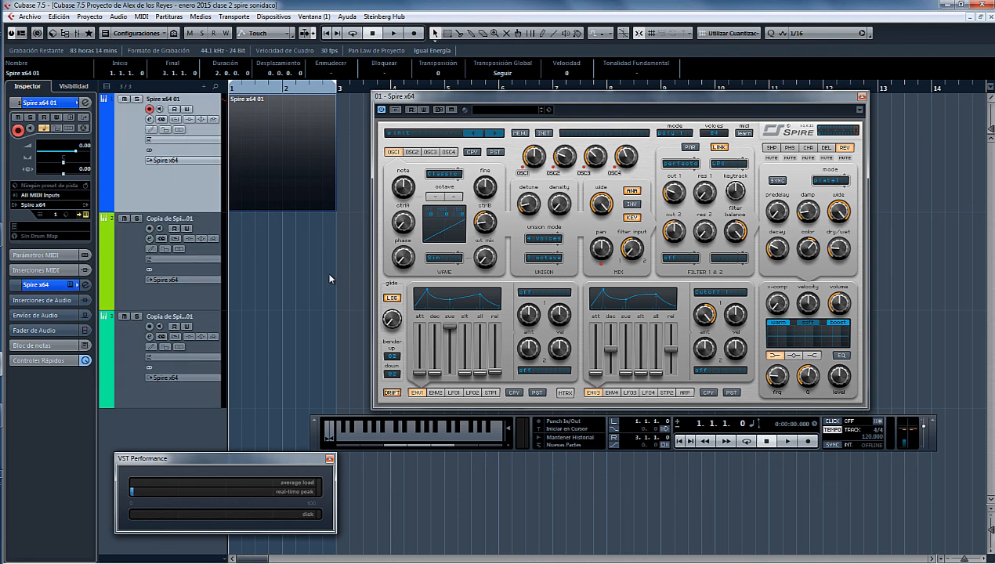
left_click(330, 278)
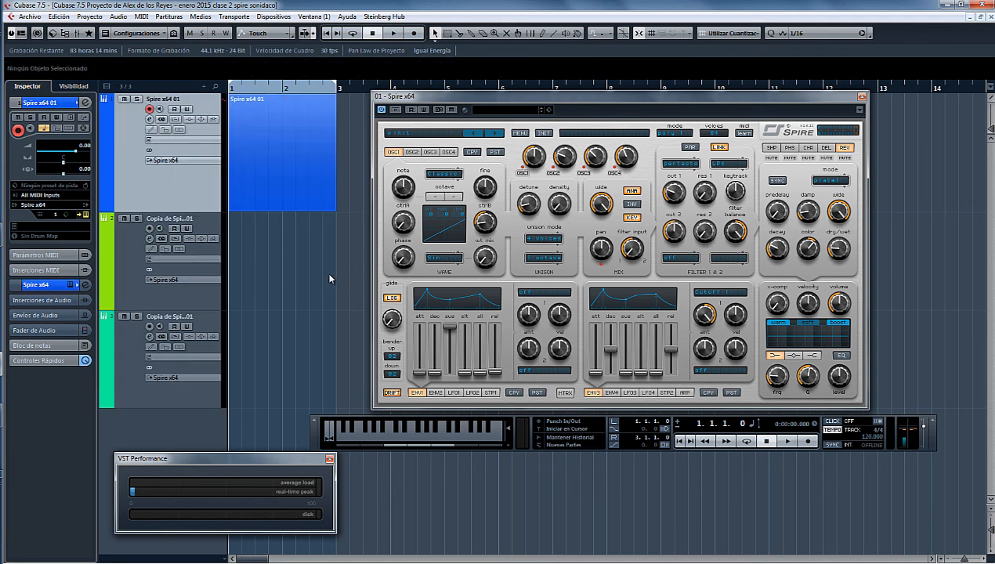